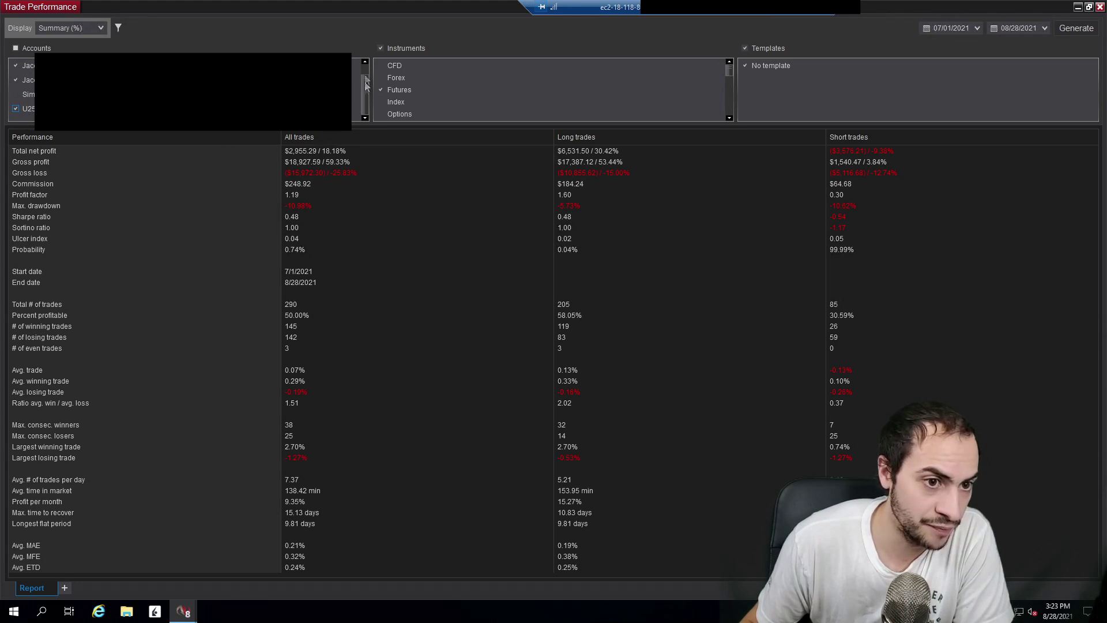
left_click(16, 94)
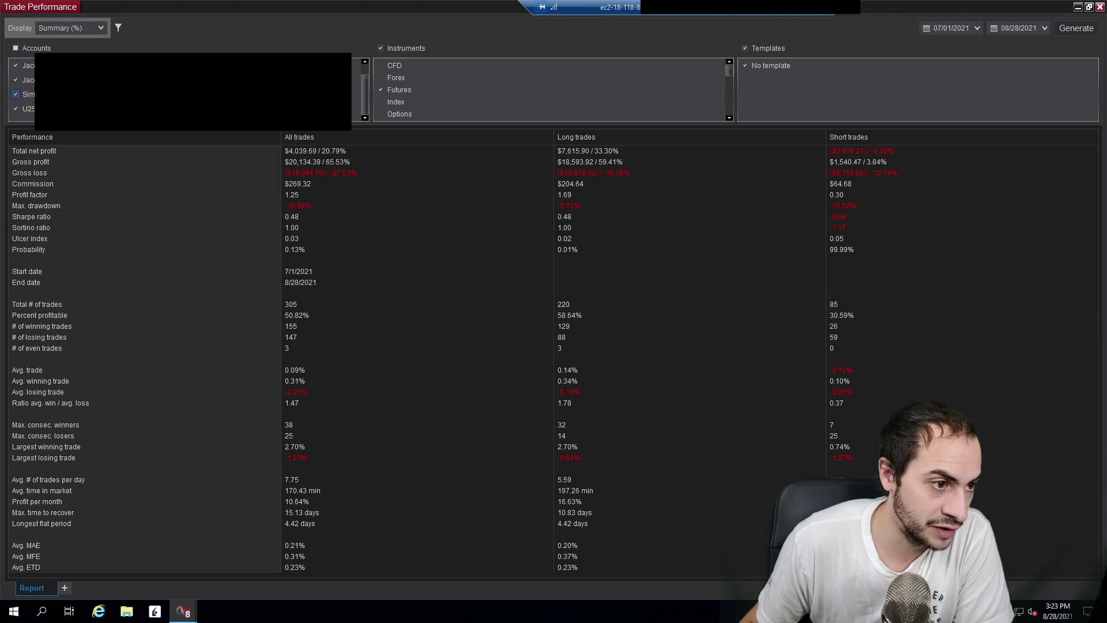
left_click(194, 94)
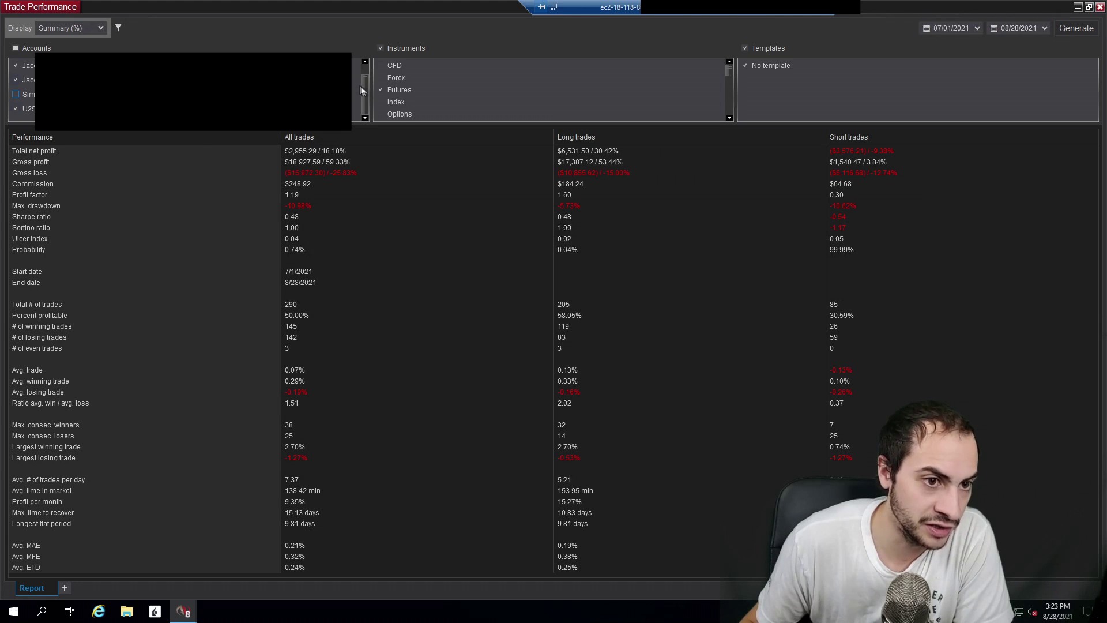
scroll(365, 91, "up", 1)
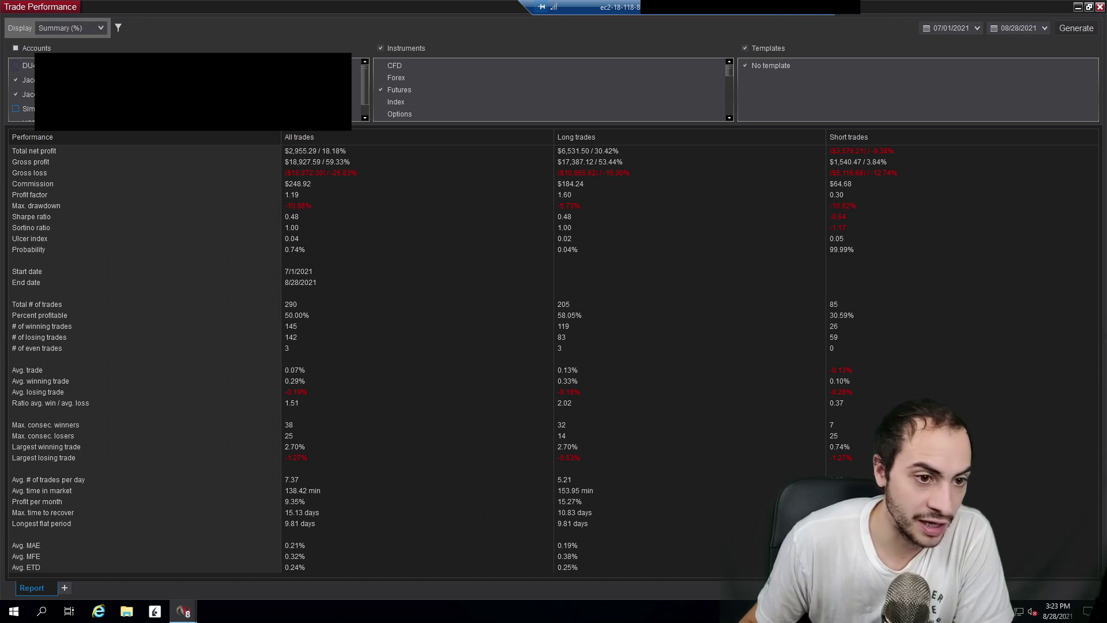
left_click(16, 65)
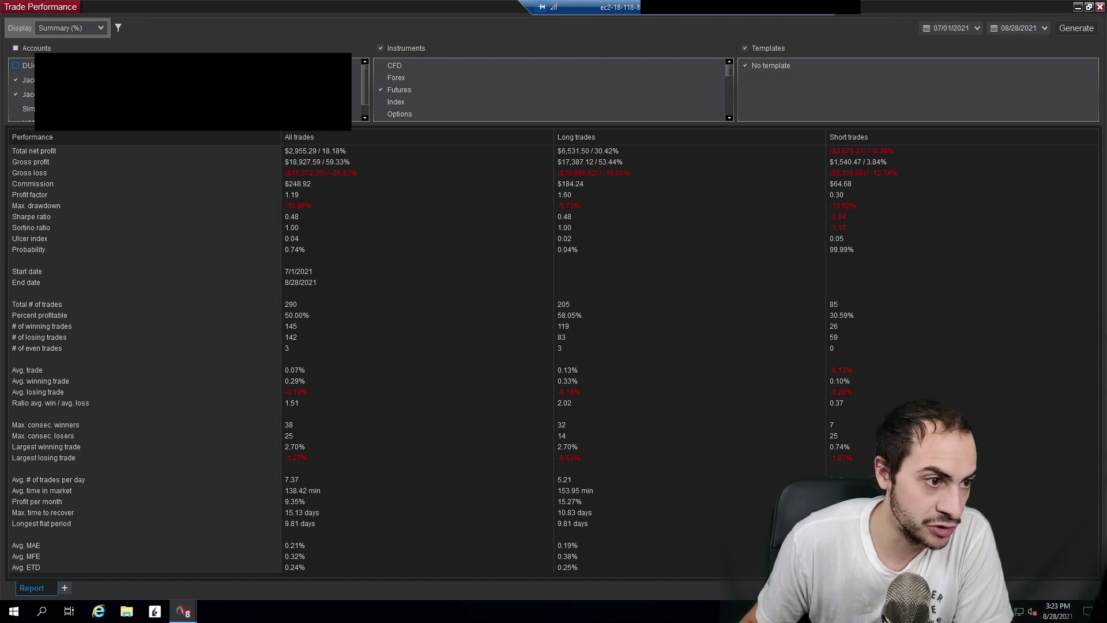
left_click(15, 65)
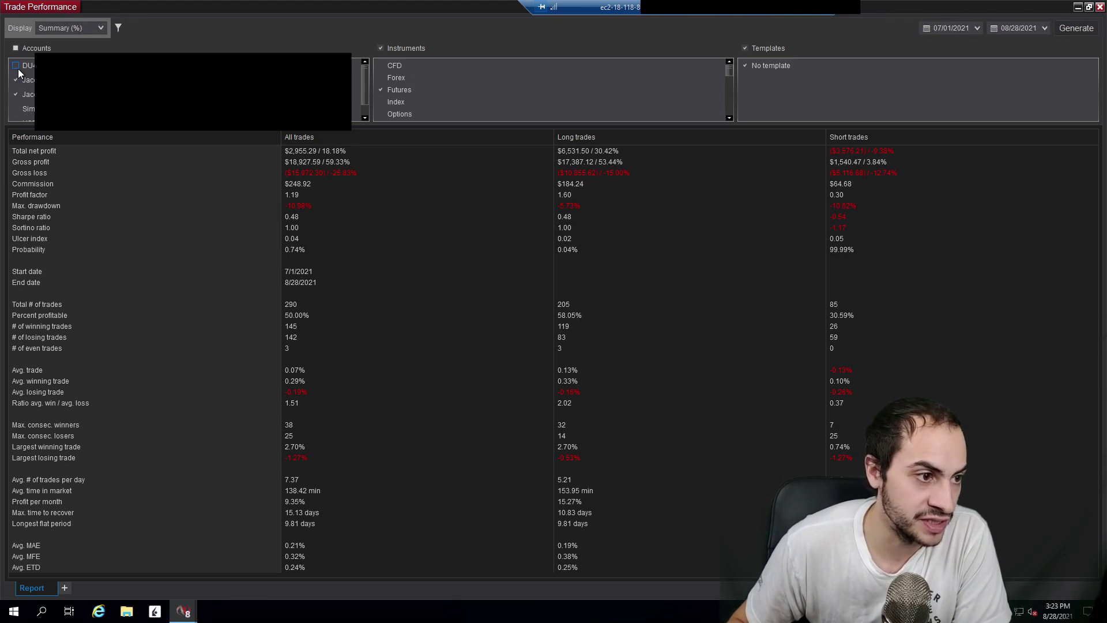
scroll(185, 89, "down", 1)
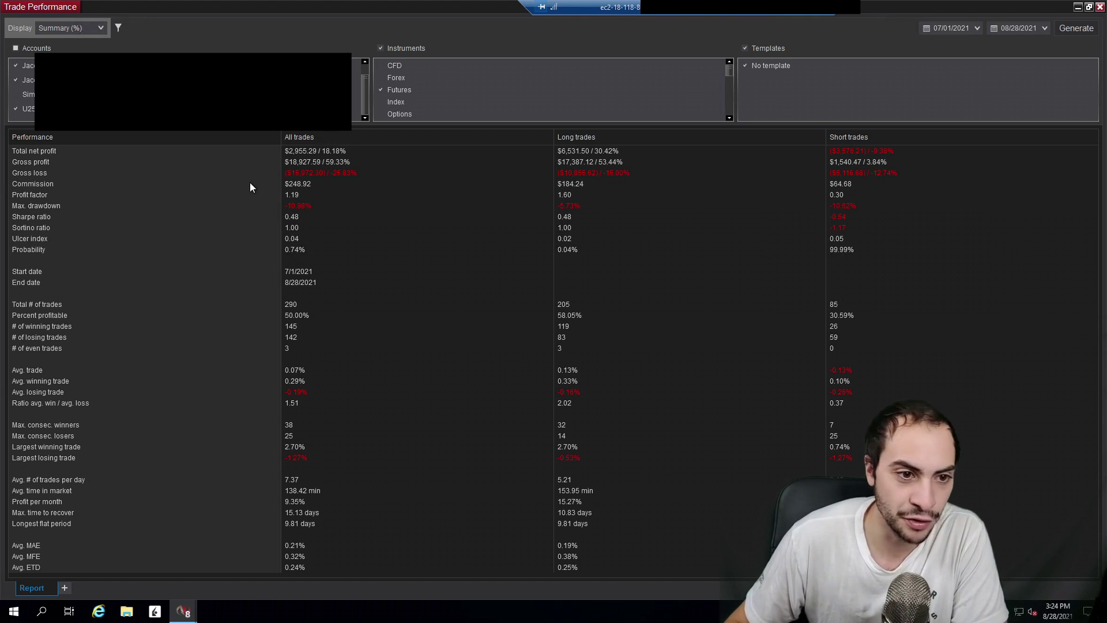
- Switch the report Display to Summary ($) so figures appear as dollar amounts
left_click(101, 29)
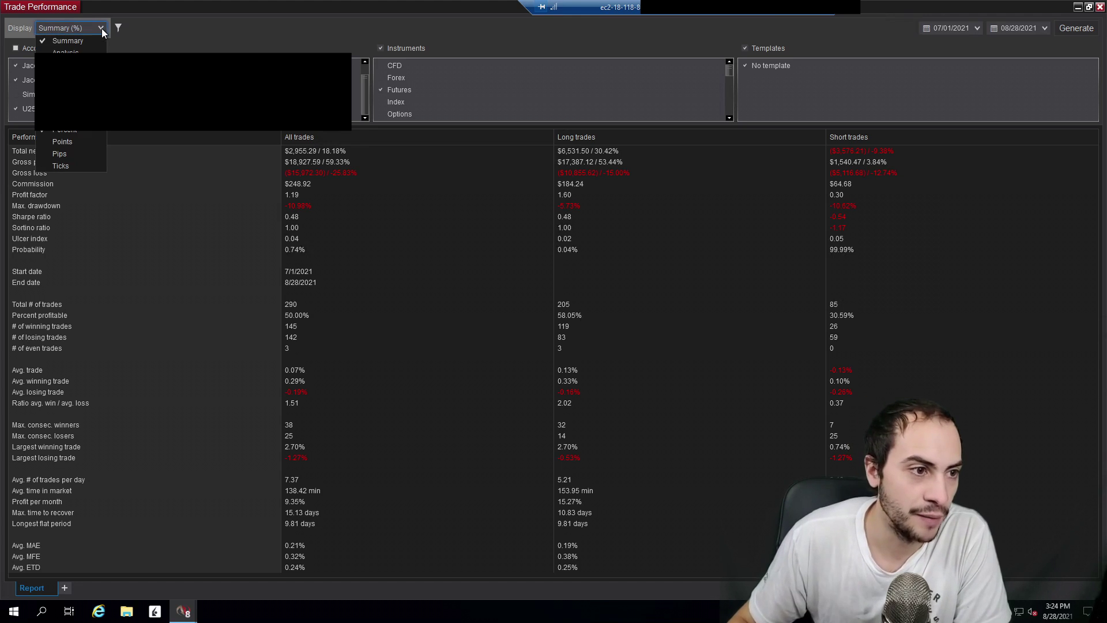
left_click(90, 38)
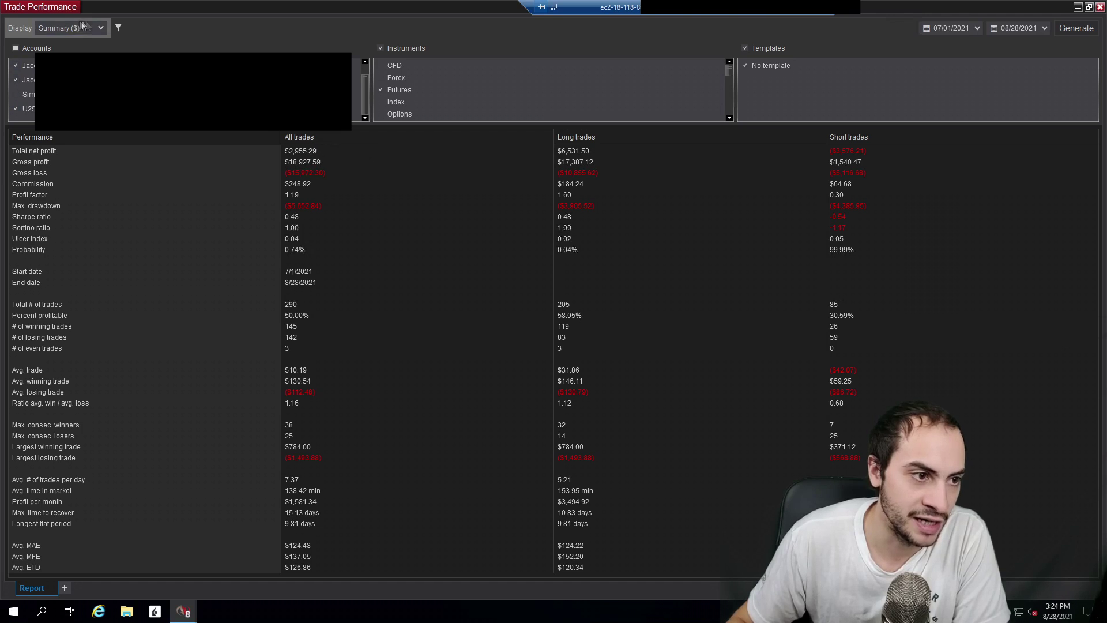
left_click(99, 26)
left_click(79, 132)
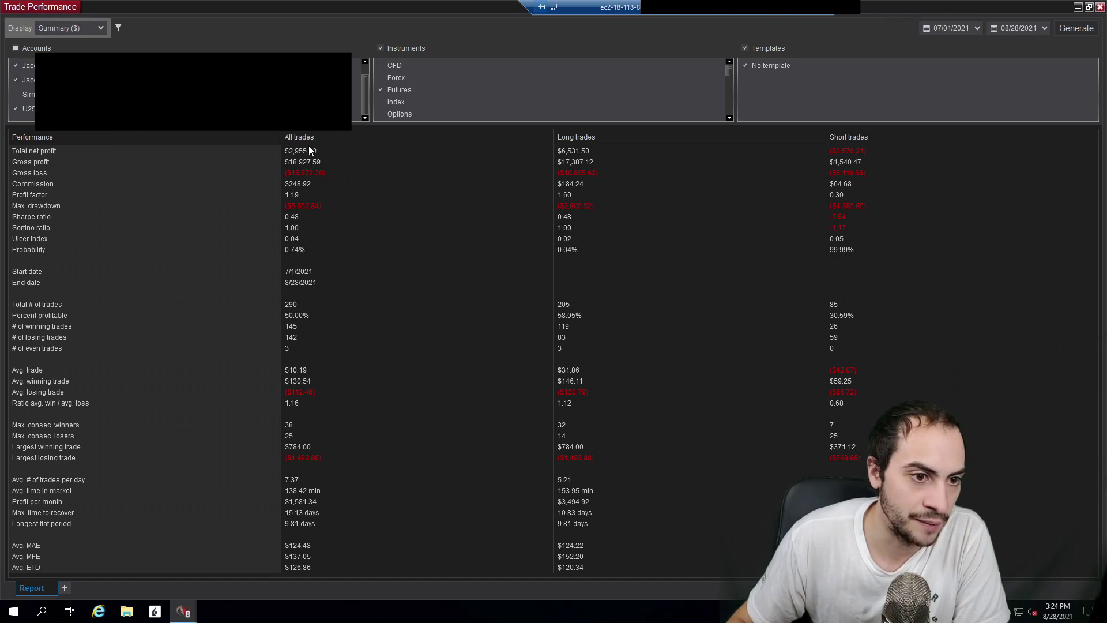
left_click(95, 34)
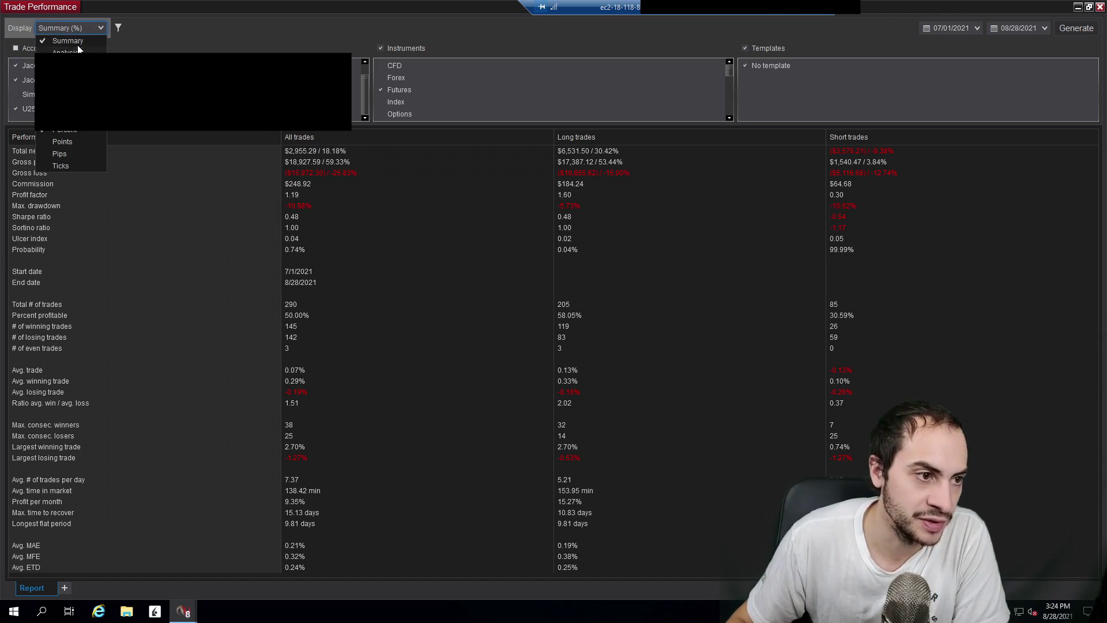
left_click(79, 133)
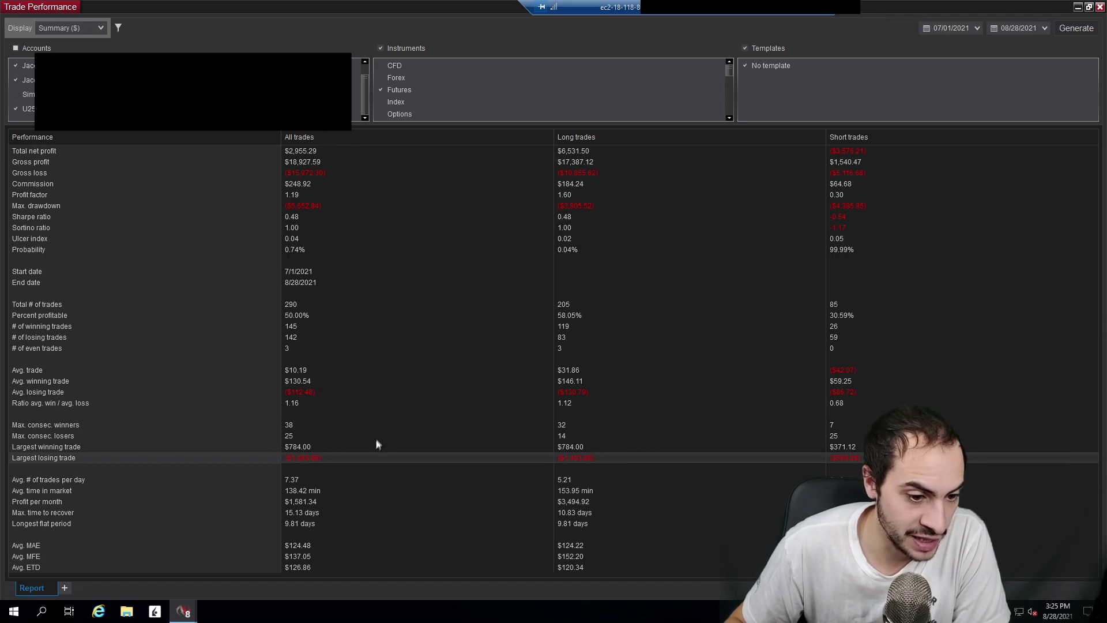
- Review the Avg. time in market and Profit per month ($1,581.34) statistics
left_click(345, 493)
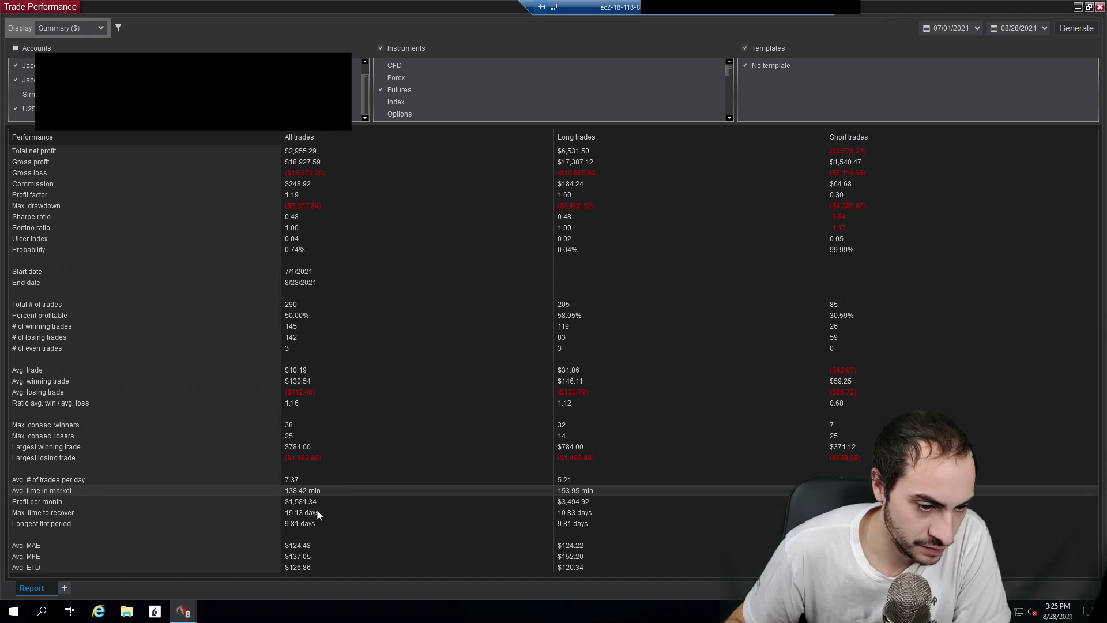
left_click(322, 501)
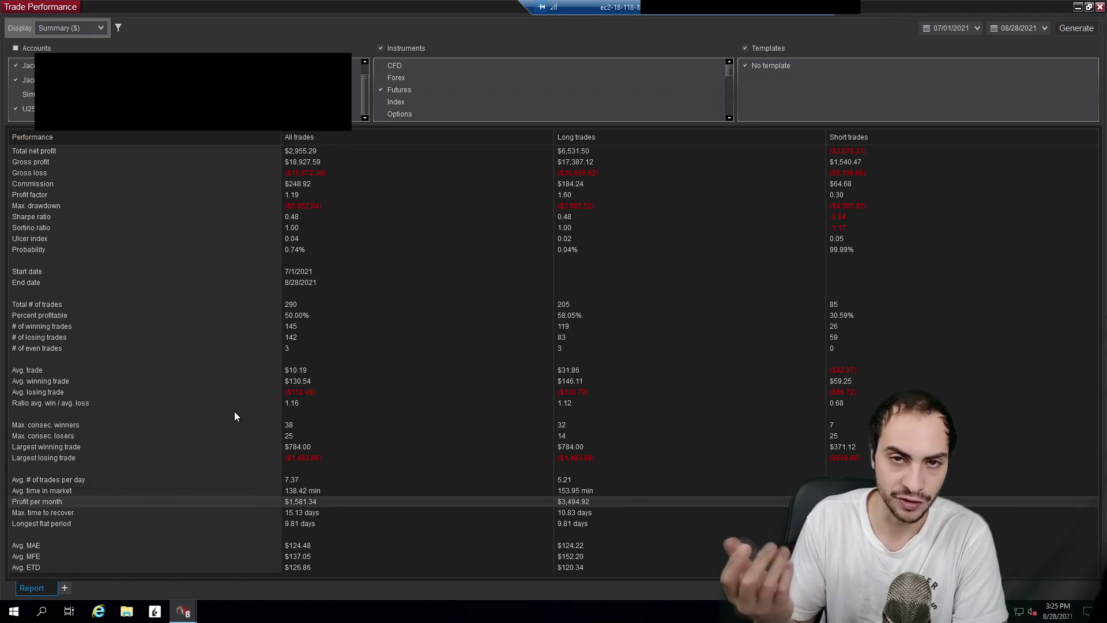
left_click(92, 24)
- Switch the report Display to the Analysis ($) view
key("Escape")
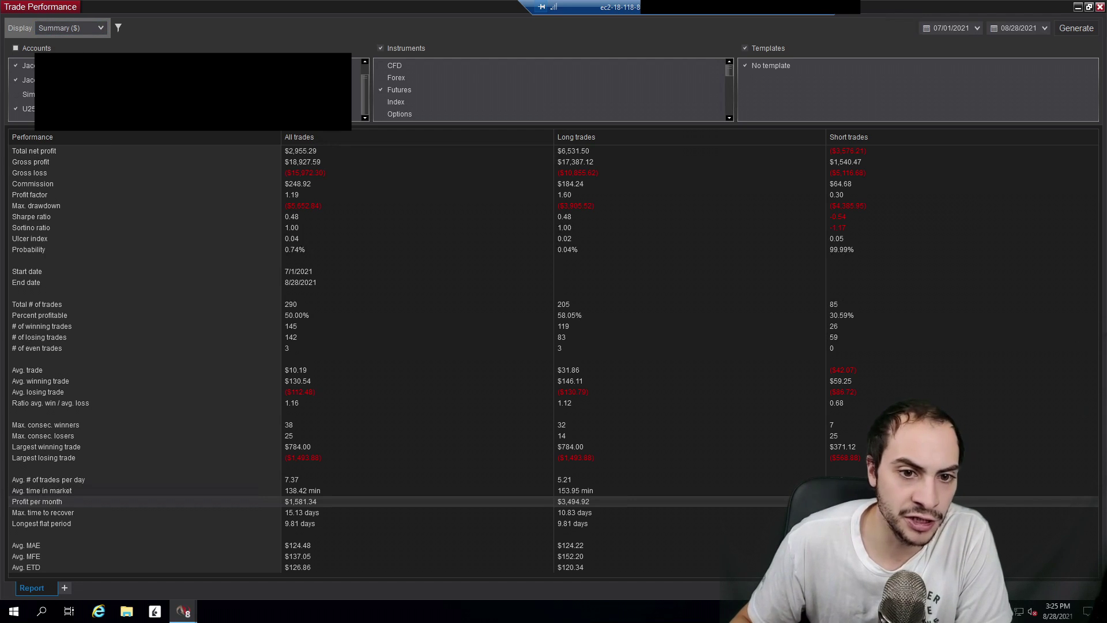
key("Down")
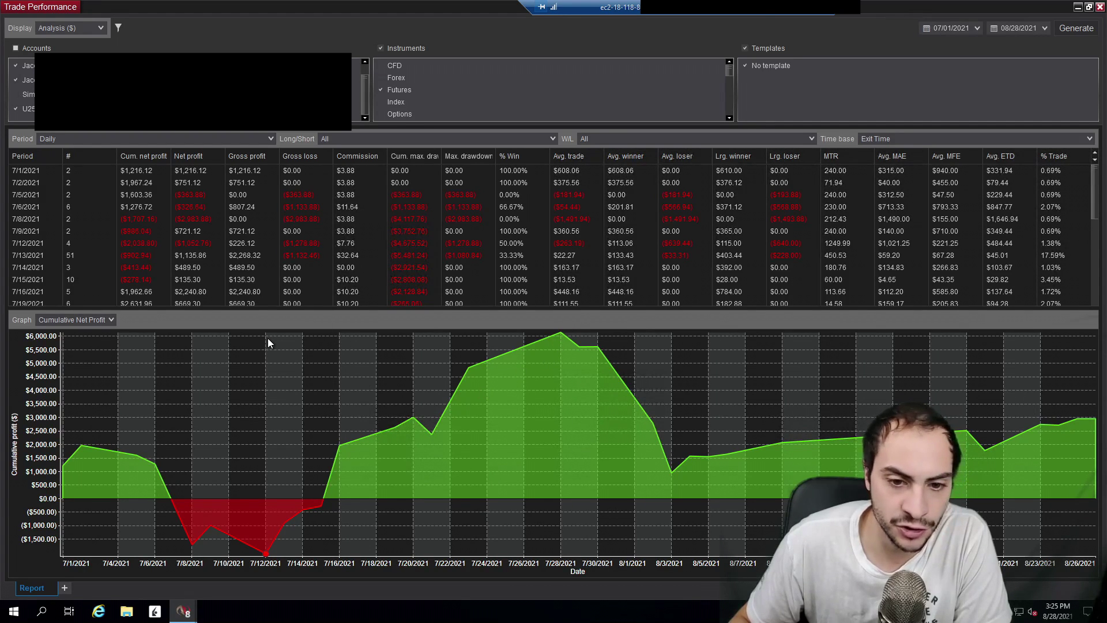
scroll(274, 206, "down", 3)
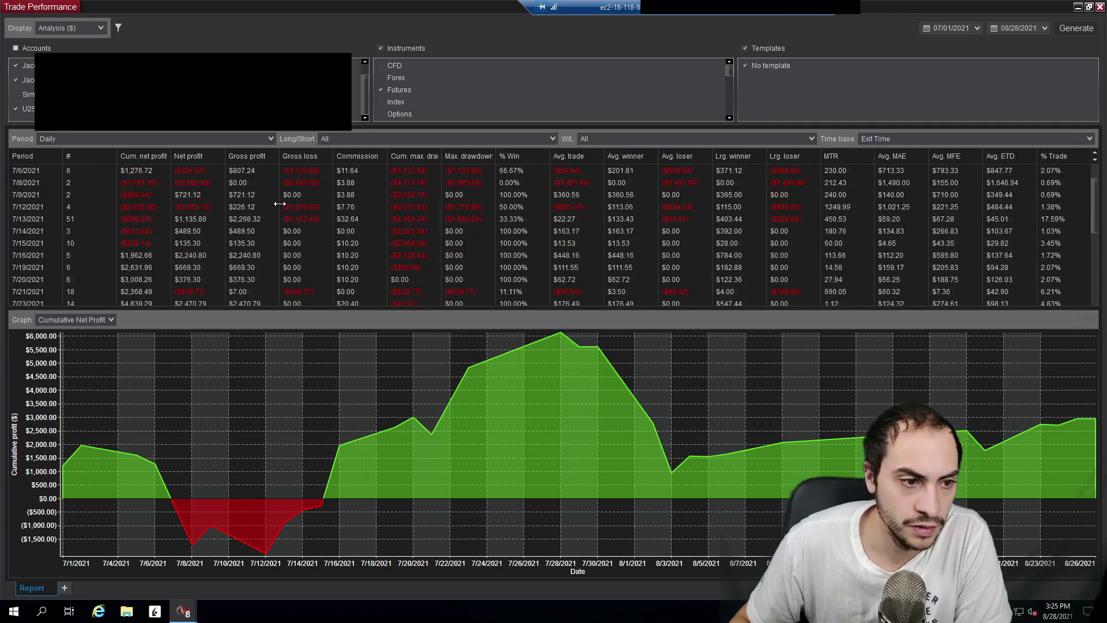
scroll(275, 208, "up", 3)
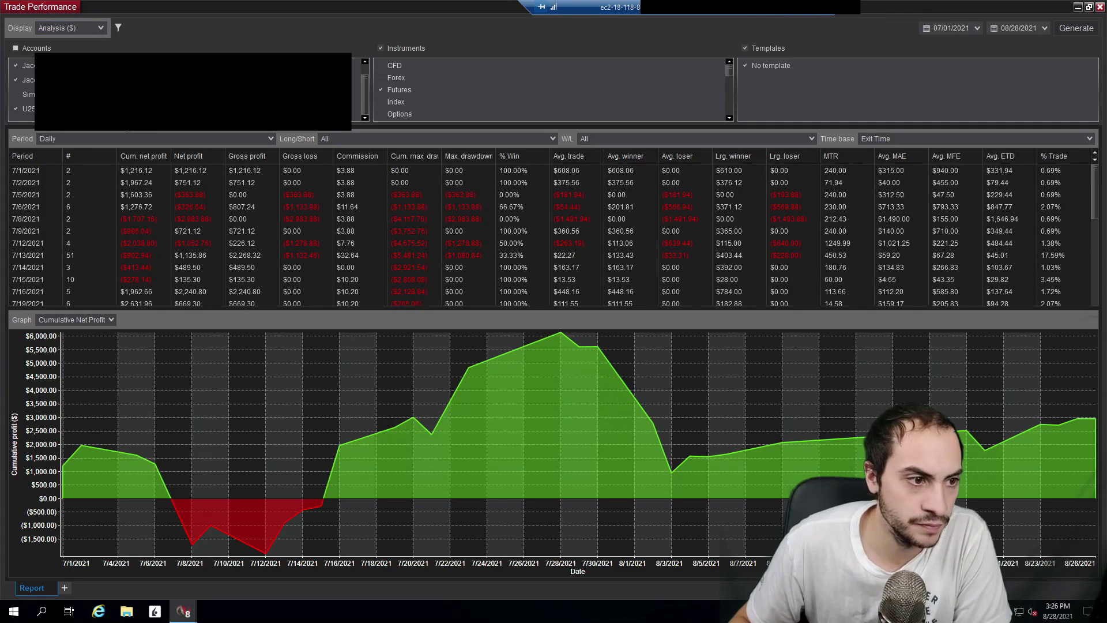
- Set the analysis Period to Day of week: Friday nets $5,543.53, Wednesday $2,018.12
left_click(137, 151)
left_click(140, 140)
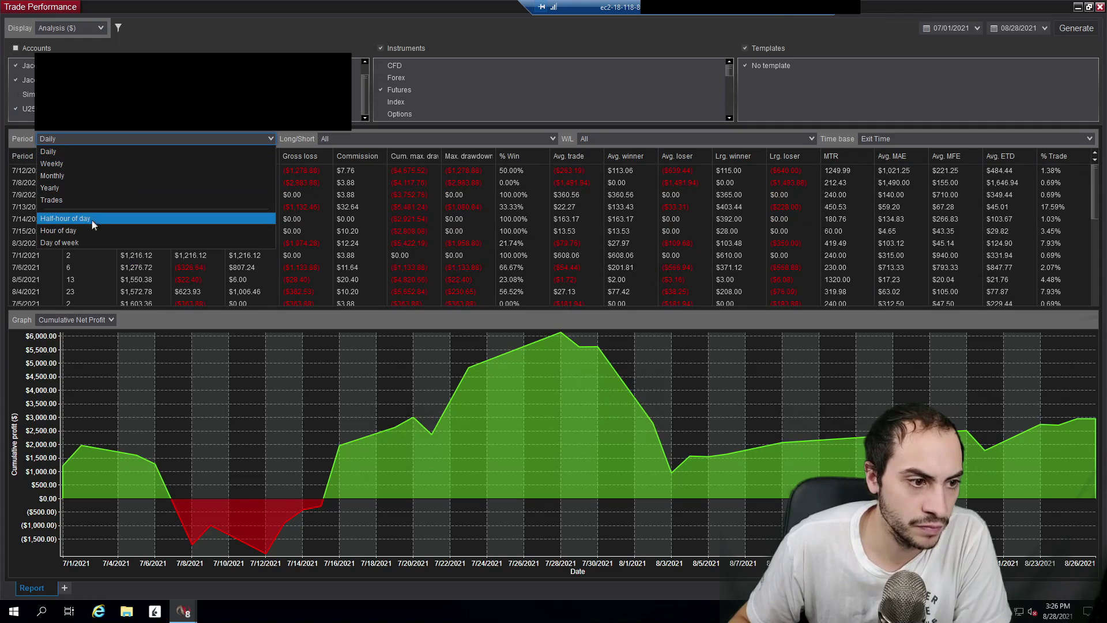
left_click(92, 242)
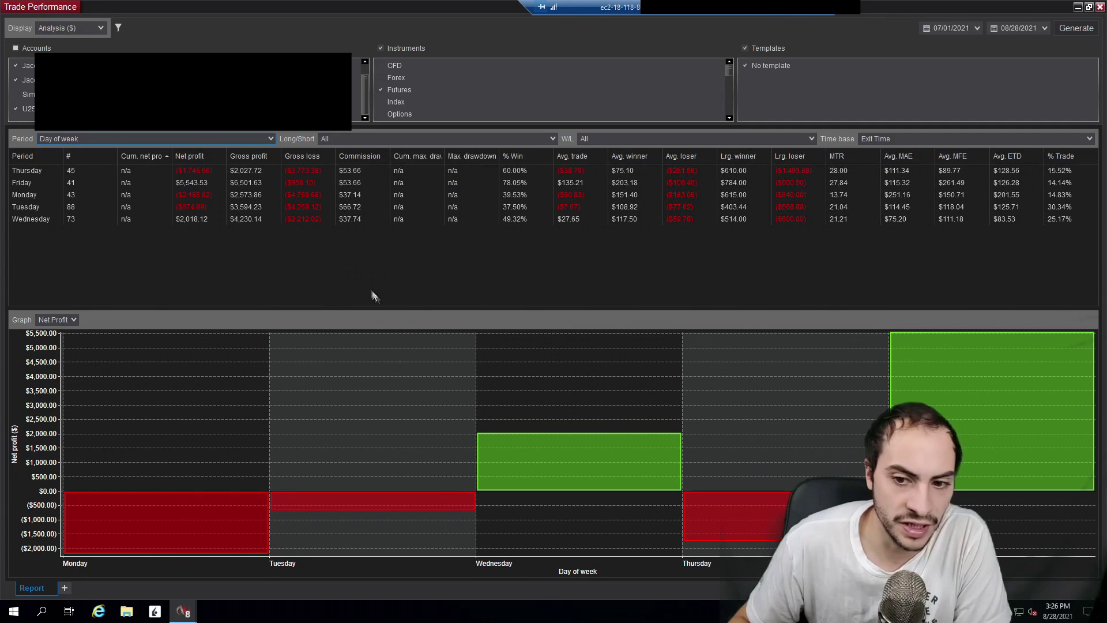
mouse_move(941, 385)
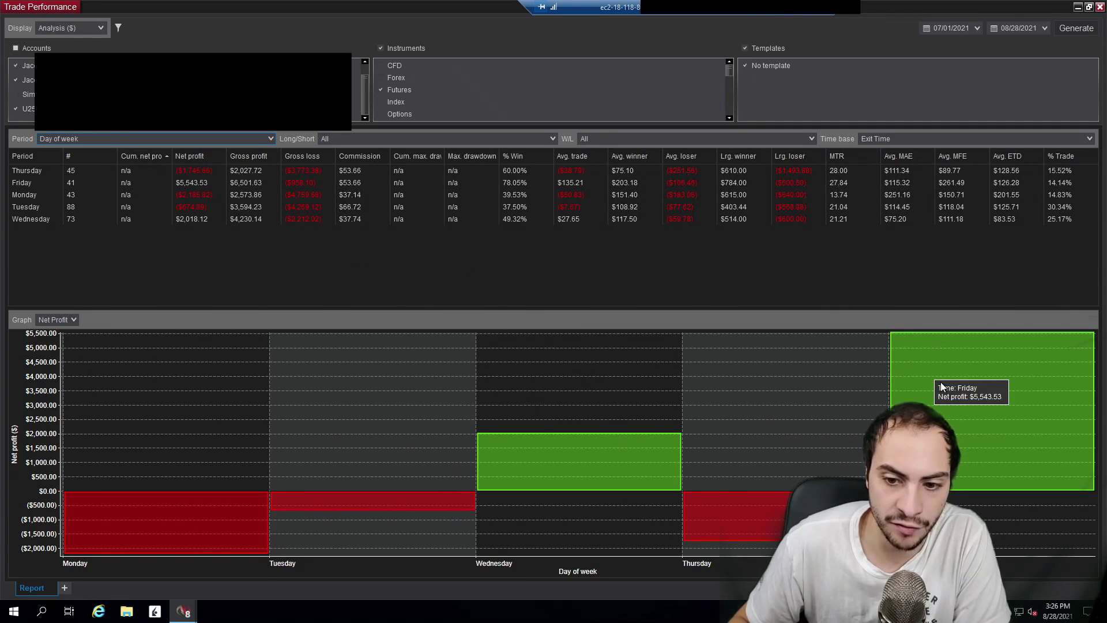
mouse_move(532, 444)
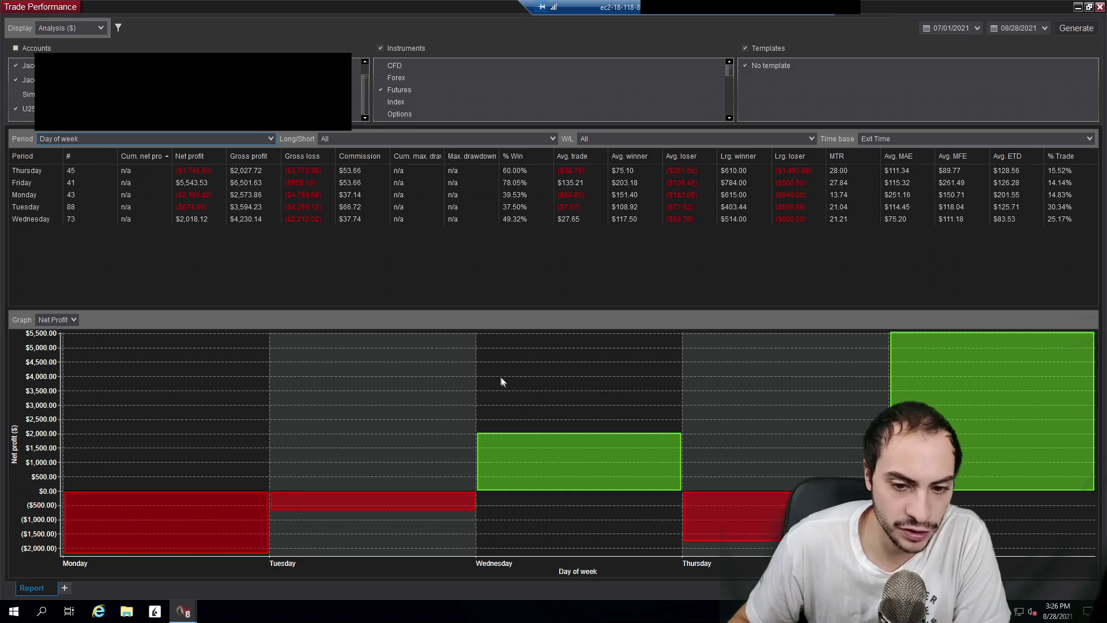
- Set Period to Monthly and inspect the 07/2021 ($5,616.25) and 08/2021 (-$2,660.96) bars
left_click(100, 29)
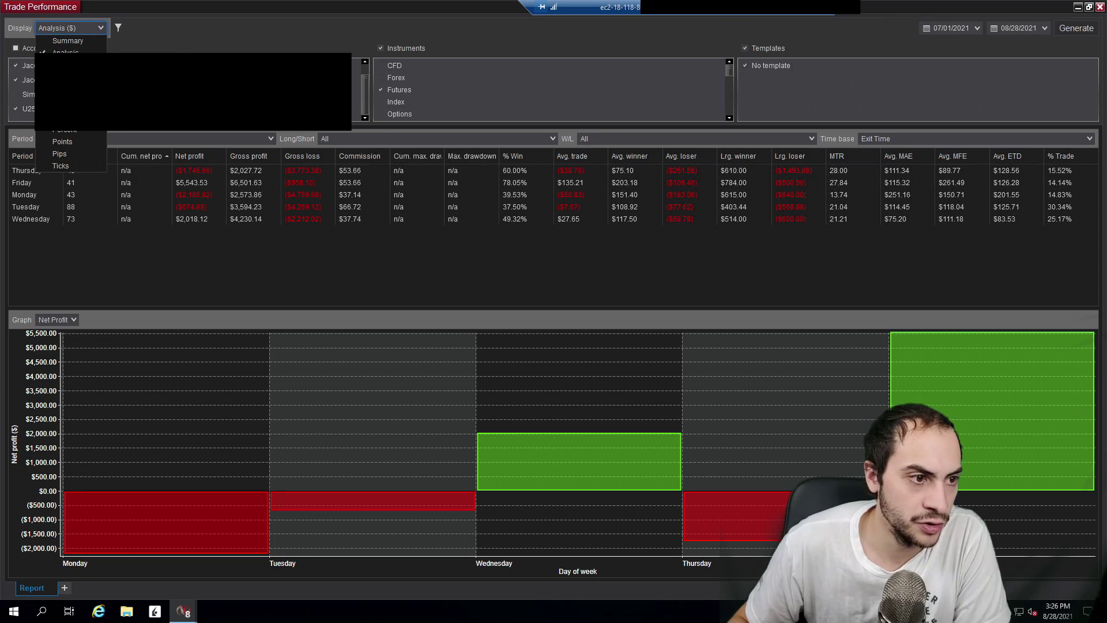
left_click(212, 38)
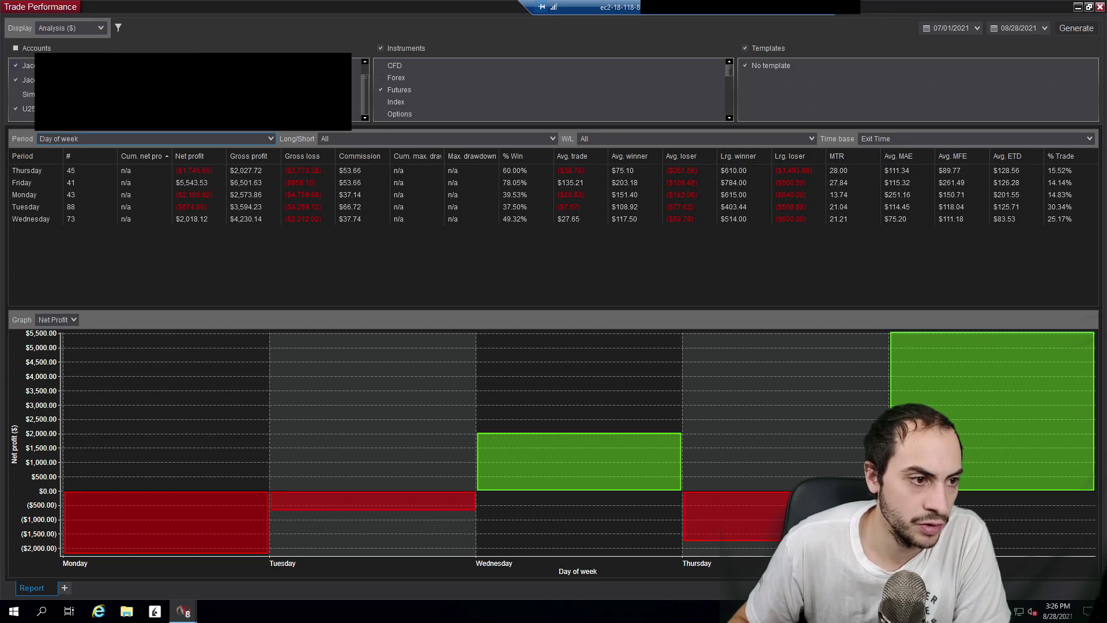
left_click(94, 142)
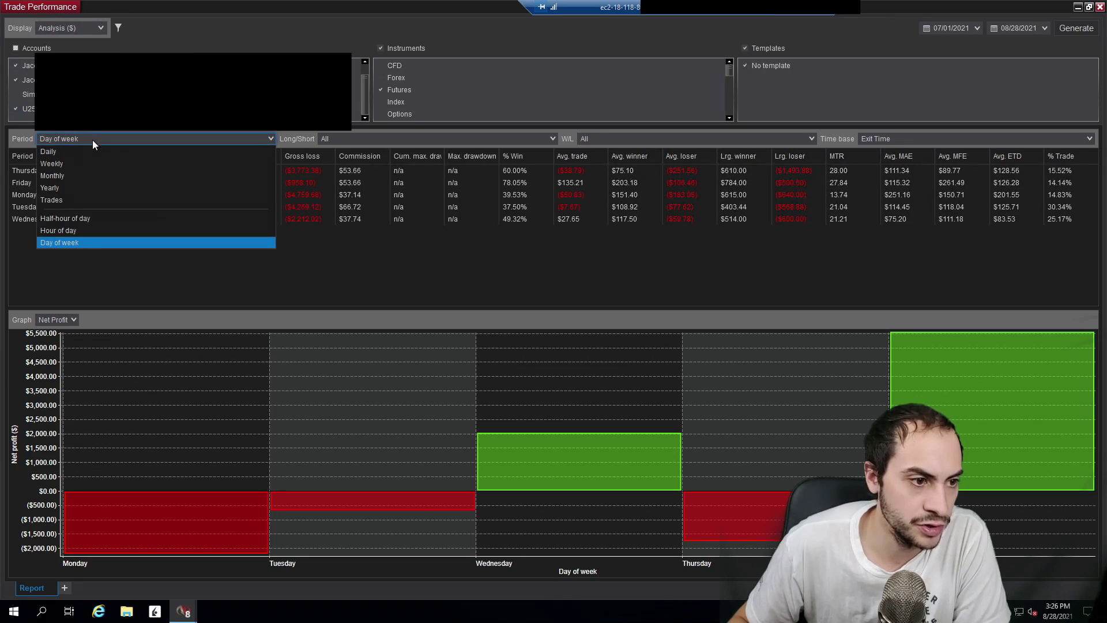
left_click(76, 172)
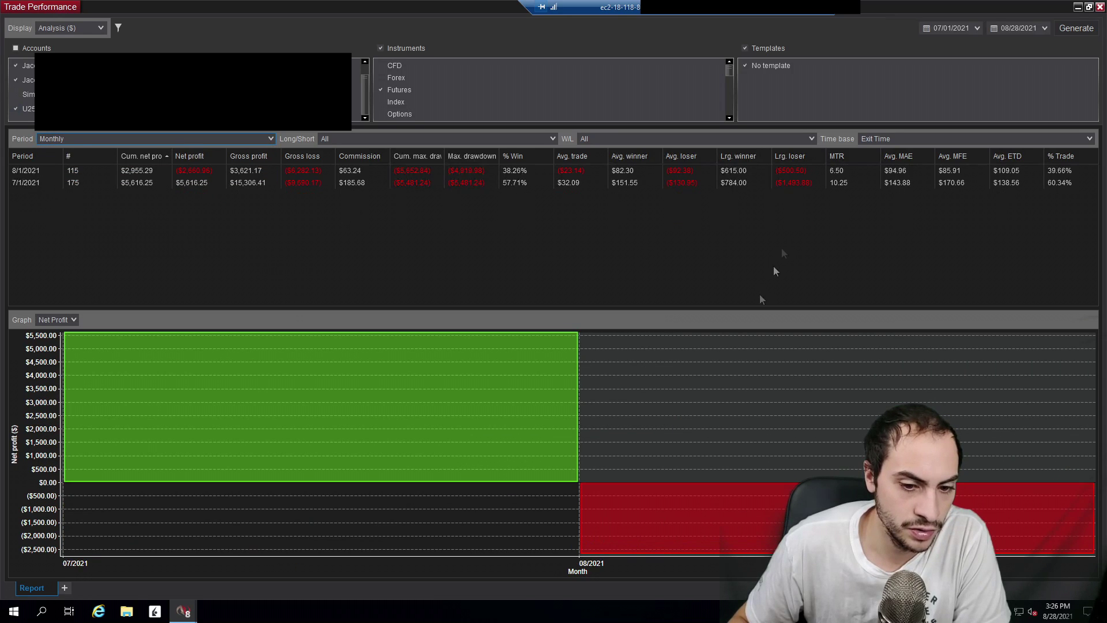
mouse_move(339, 453)
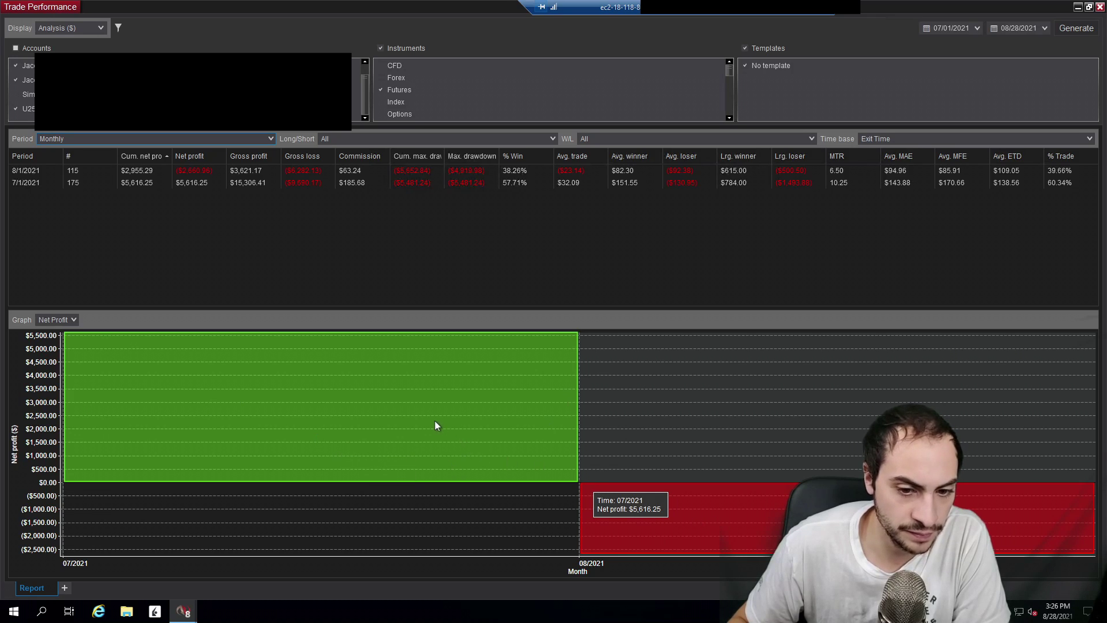
mouse_move(670, 488)
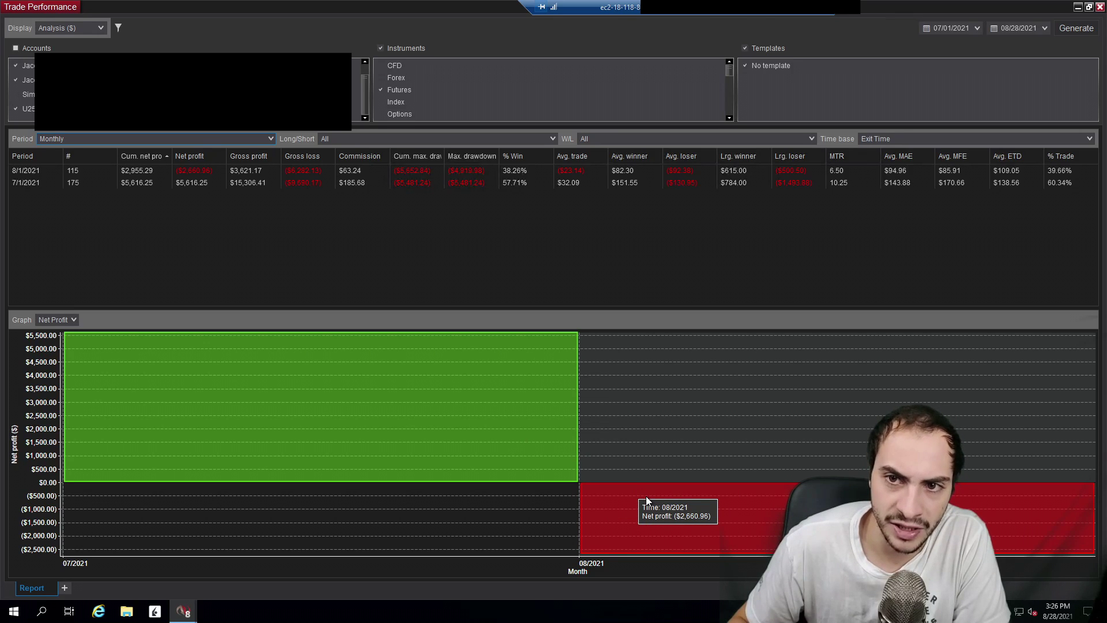
scroll(23, 87, "up", 1)
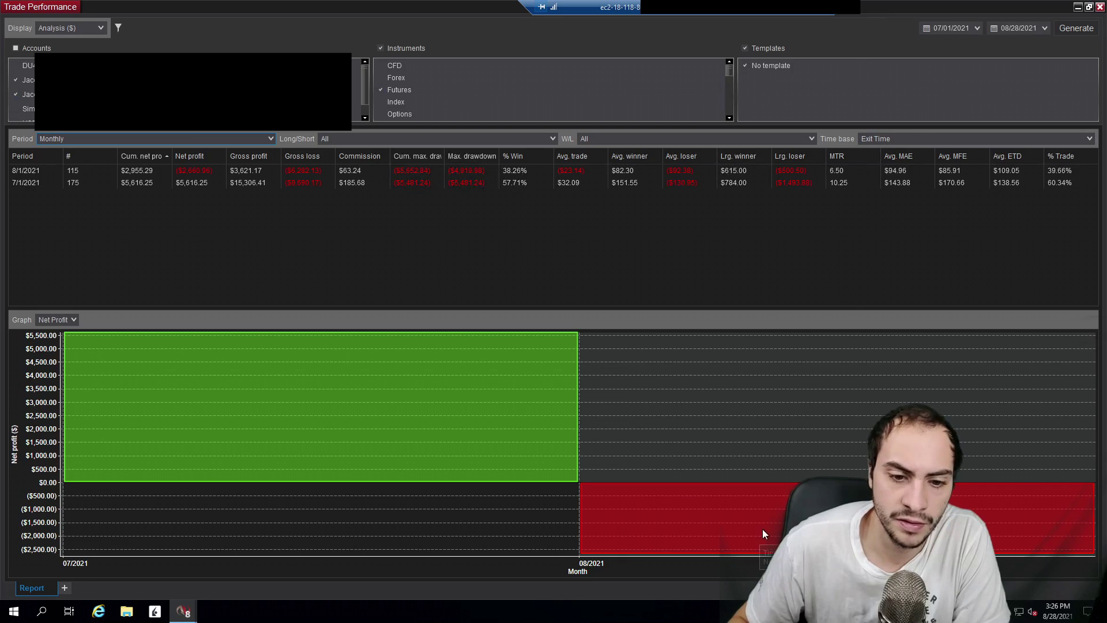
left_click(978, 28)
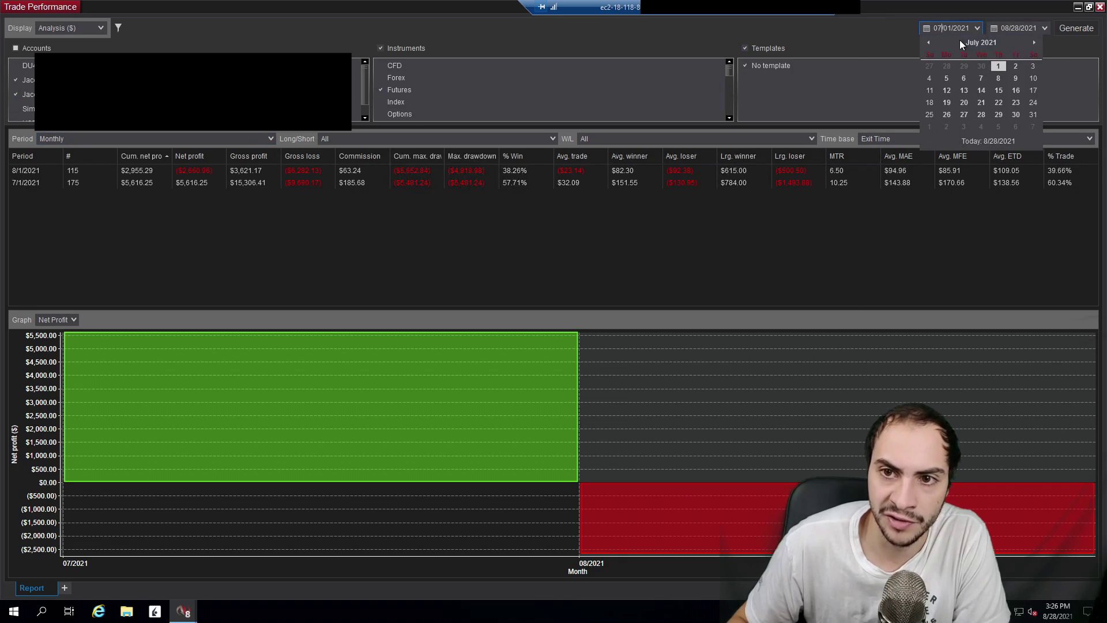
- Set the report start date to 08/01/2021 and regenerate it
left_click(1034, 42)
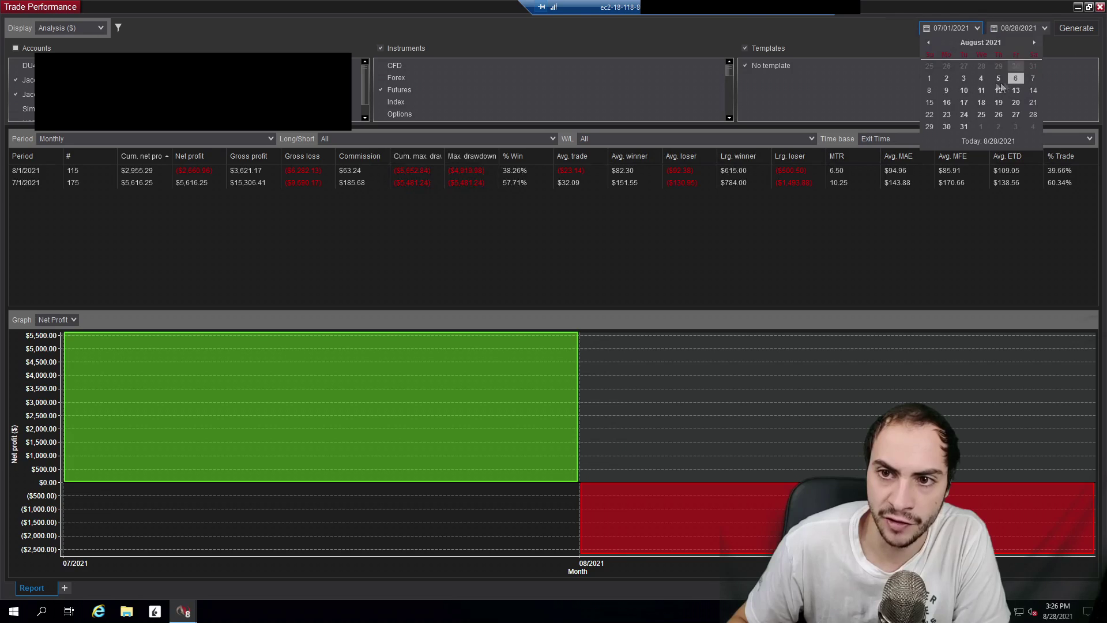
left_click(930, 76)
left_click(1072, 28)
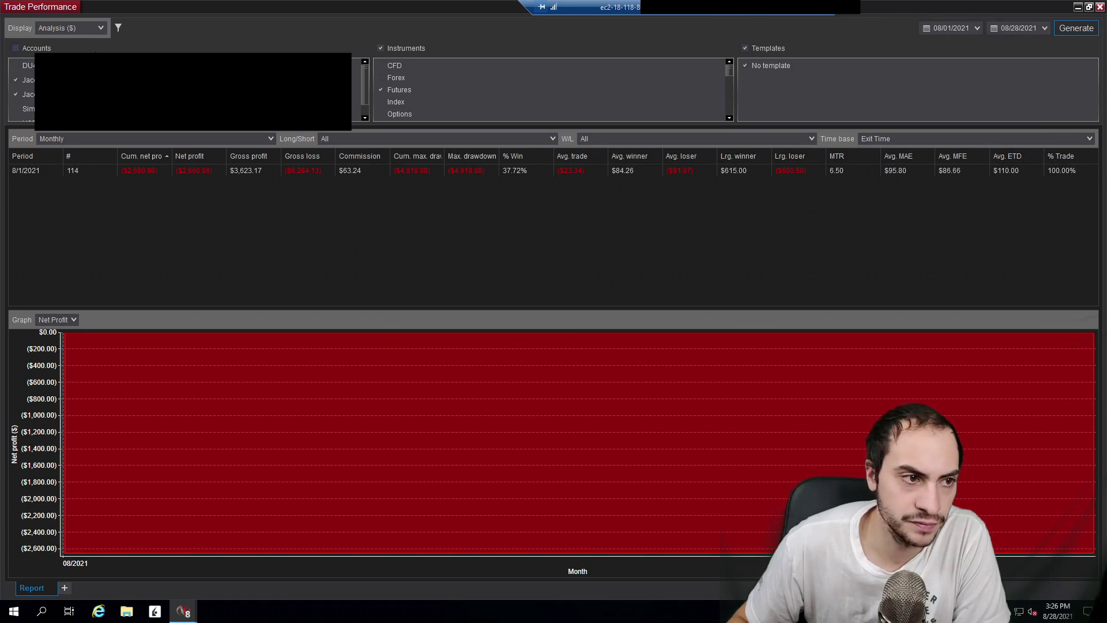
- Set Period to Daily, then switch the Display back to Summary ($)
left_click(104, 138)
left_click(94, 150)
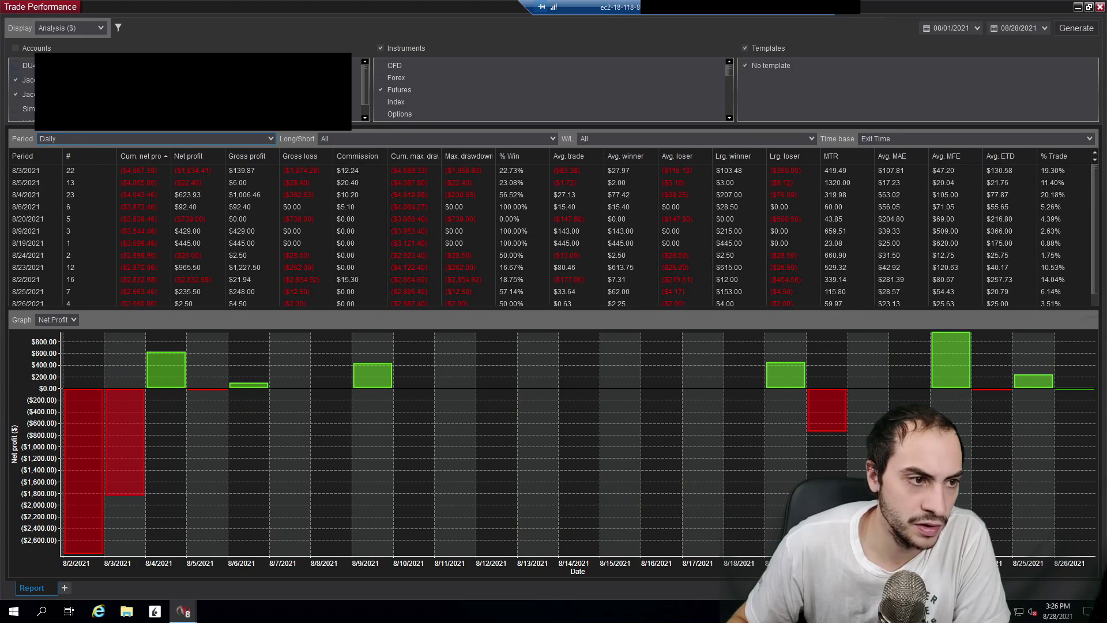
left_click(92, 28)
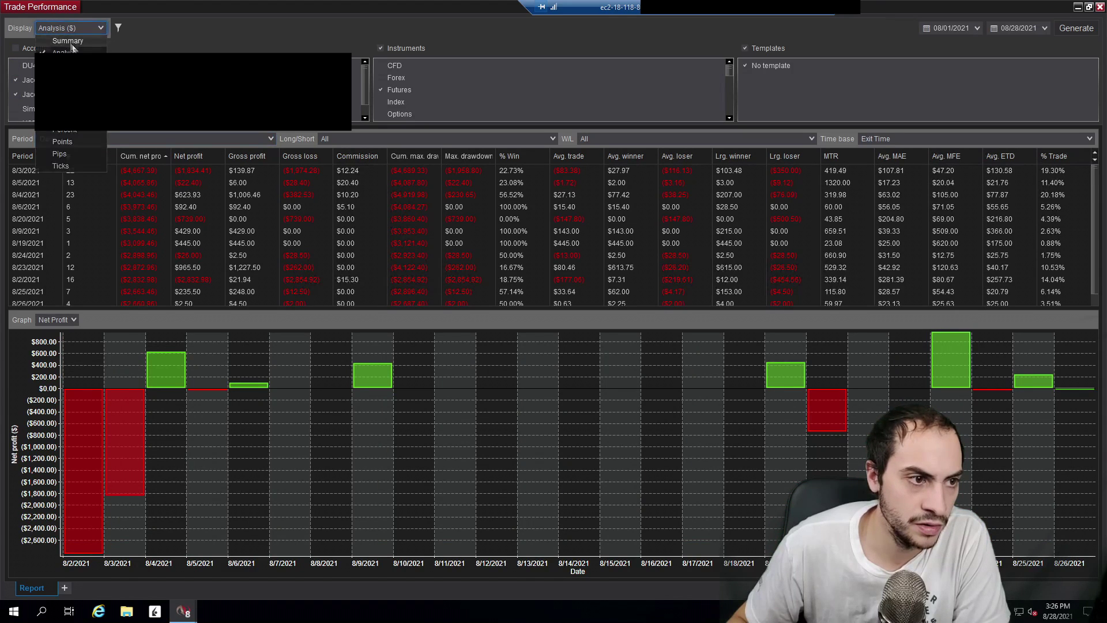
left_click(70, 41)
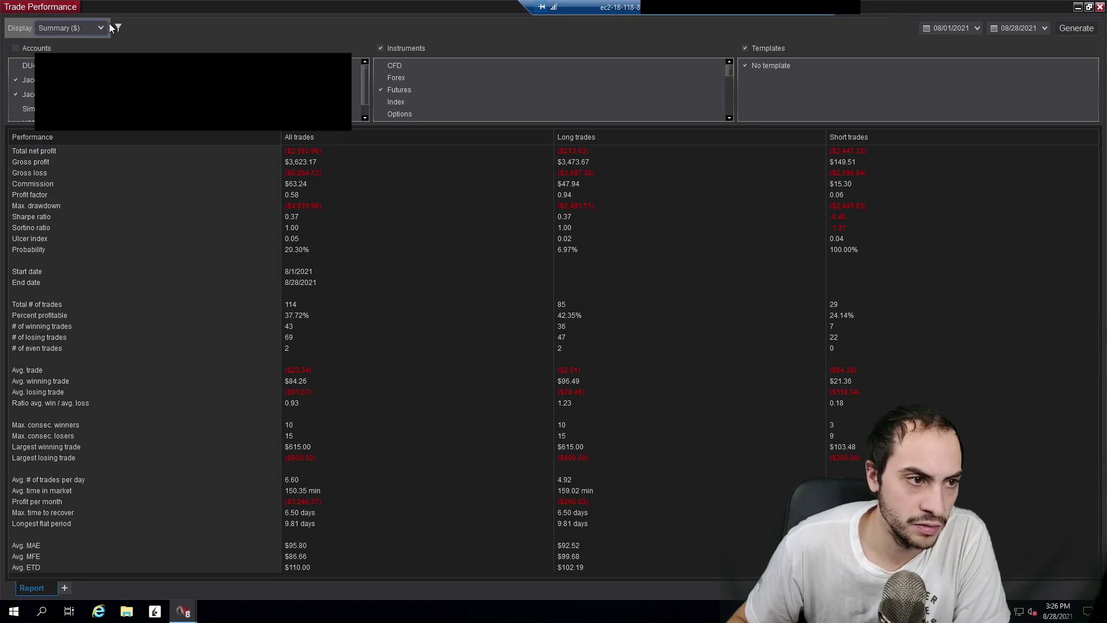
- Review the August-only summary: gross profit $3,623.17, 43 winning and 69 losing trades
scroll(22, 92, "down", 1)
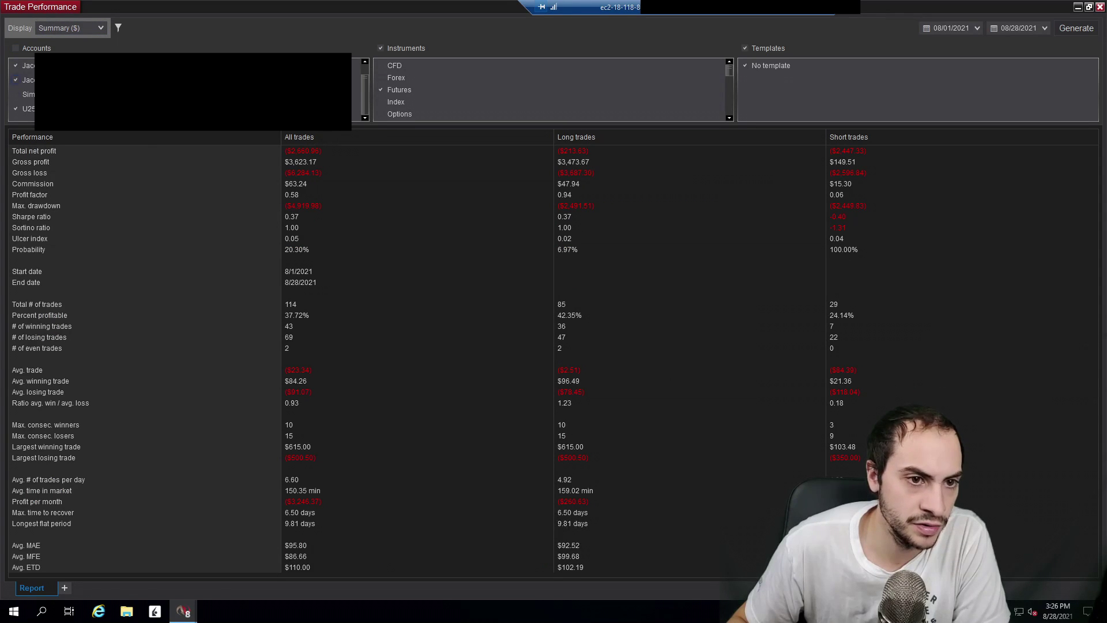
scroll(23, 93, "up", 1)
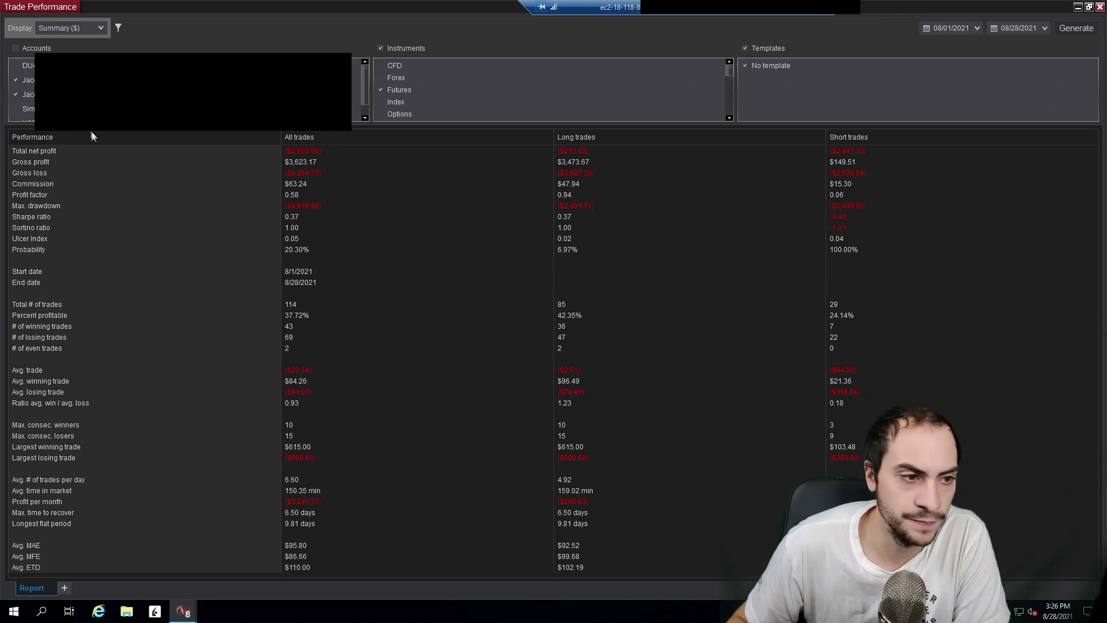
scroll(22, 92, "down", 1)
scroll(22, 92, "up", 1)
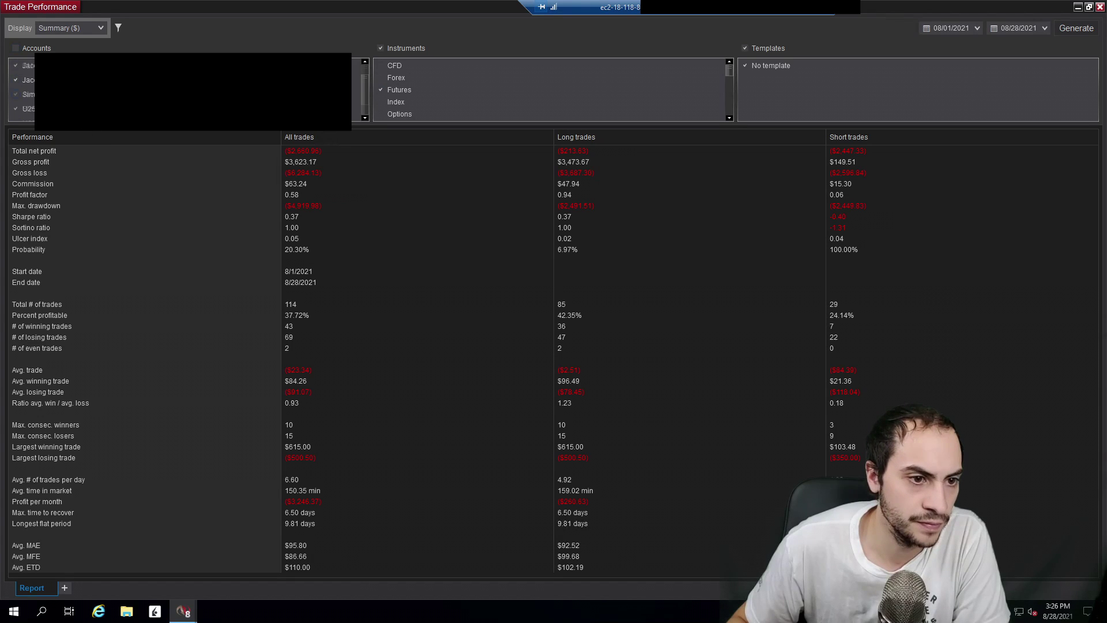
left_click(978, 27)
- Reset the start date to 07/01/2021 and regenerate: 290 trades, $2,955.29 net profit
left_click(928, 42)
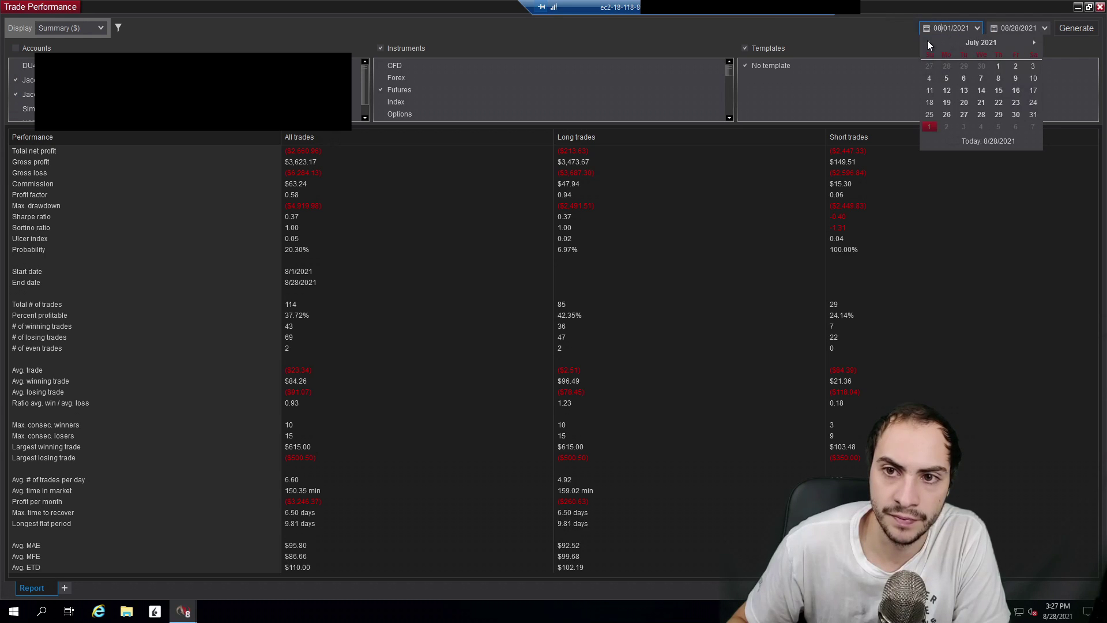
left_click(999, 66)
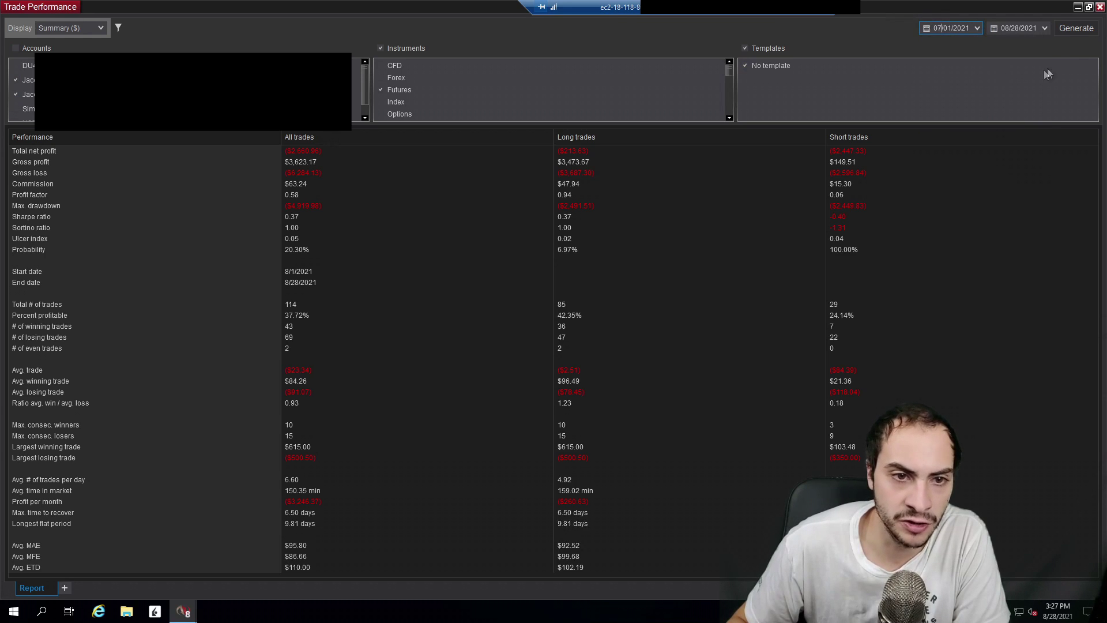
left_click(1076, 28)
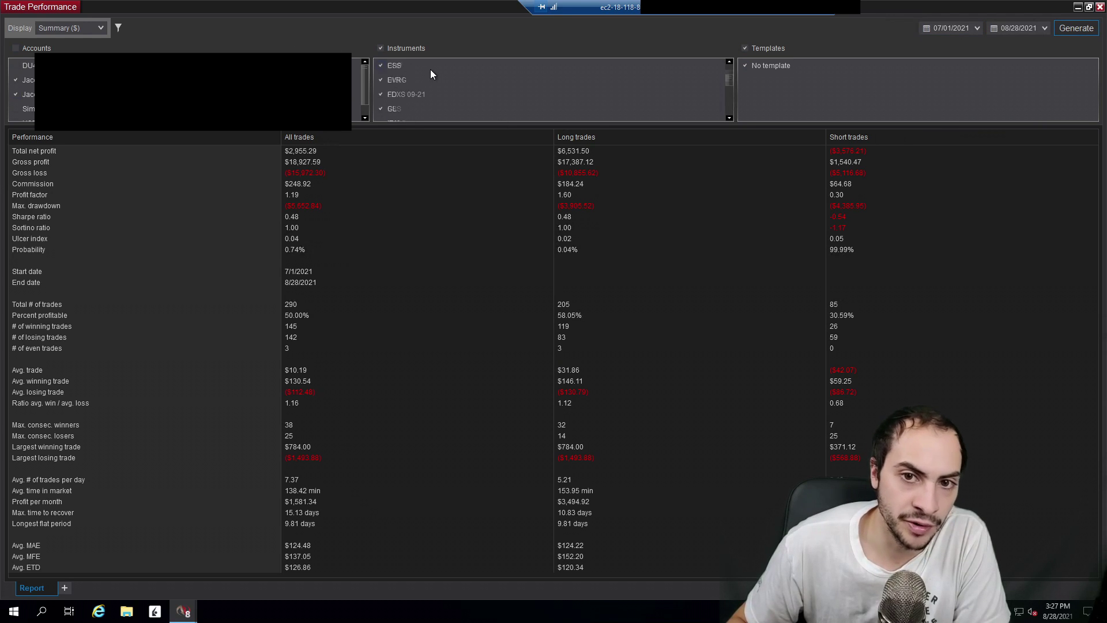
scroll(430, 69, "down", 10)
scroll(190, 92, "down", 1)
scroll(451, 82, "up", 10)
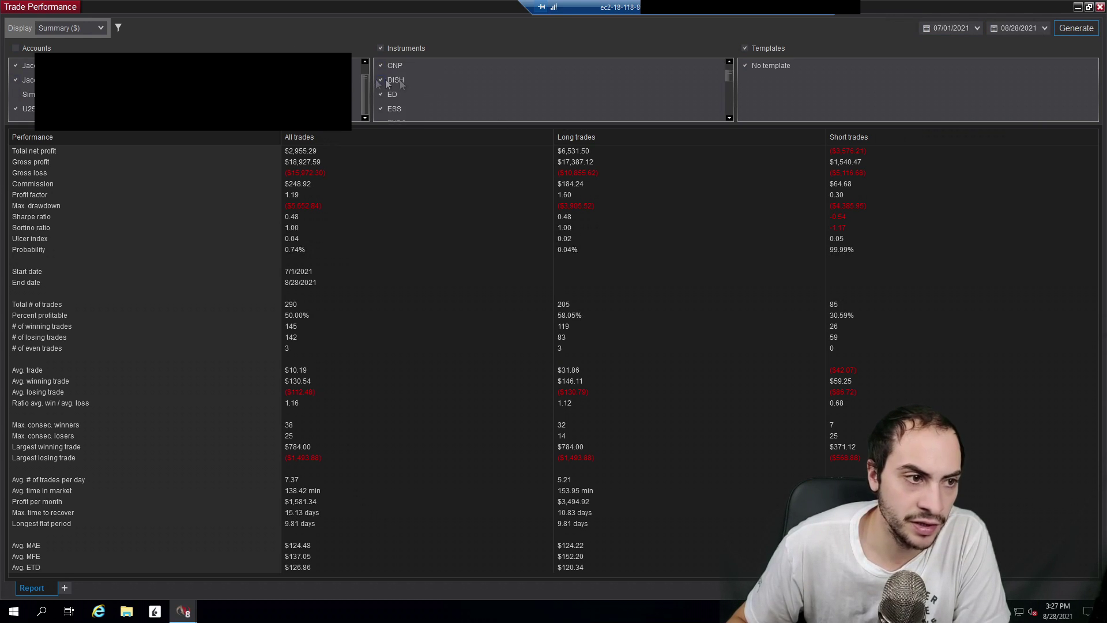
scroll(191, 92, "up", 1)
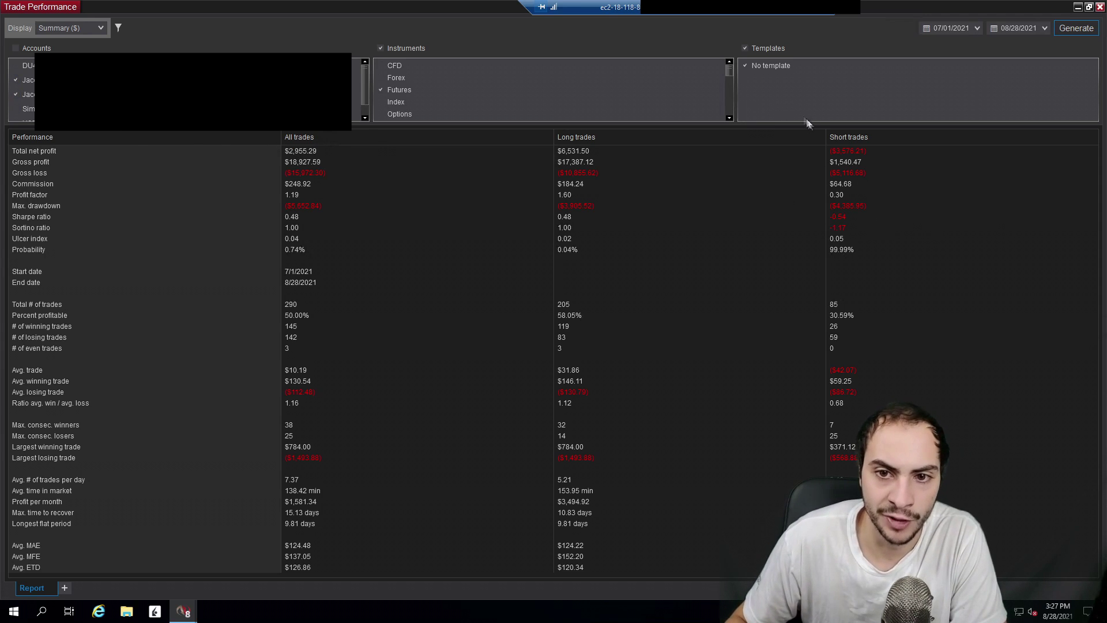
left_click(585, 152)
- Switch the Display to Trades and scroll through the individual July–August trades
left_click(95, 29)
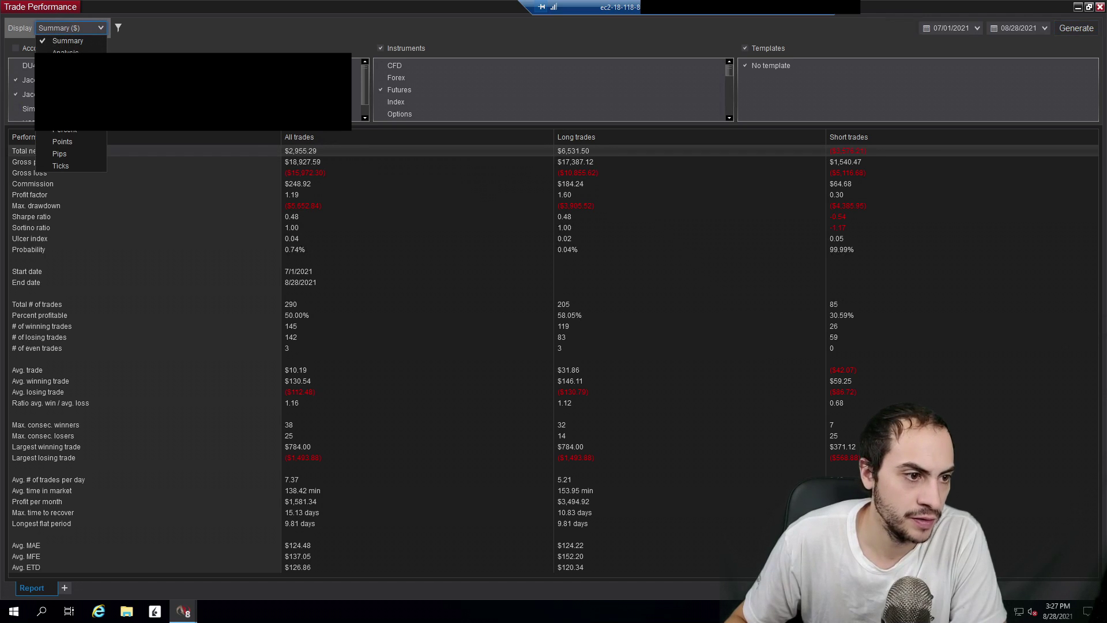
key("Escape")
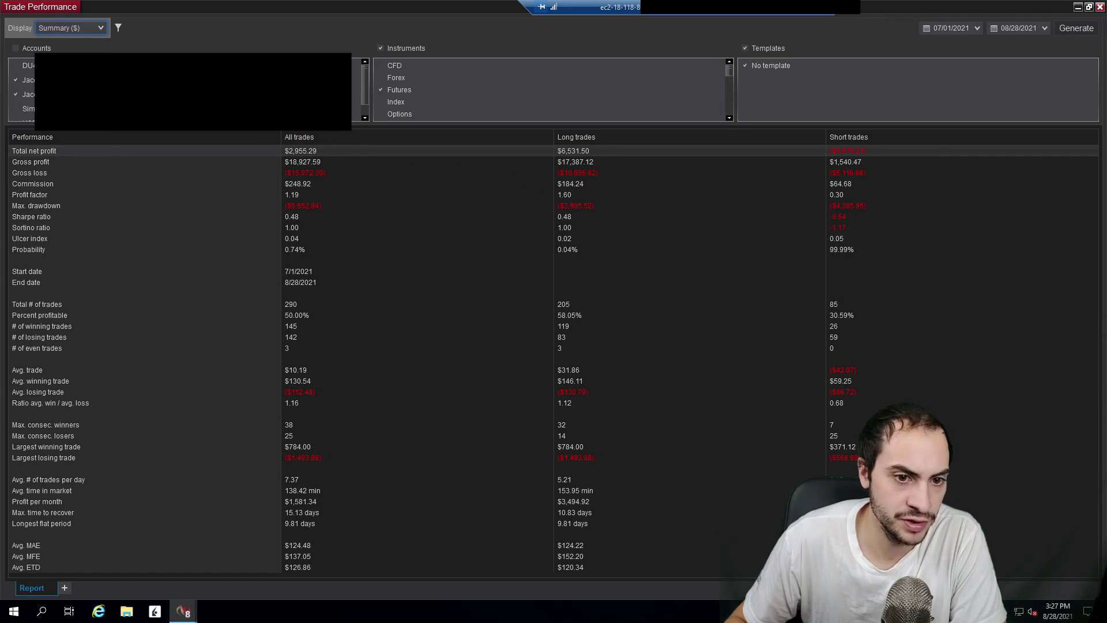
key("t")
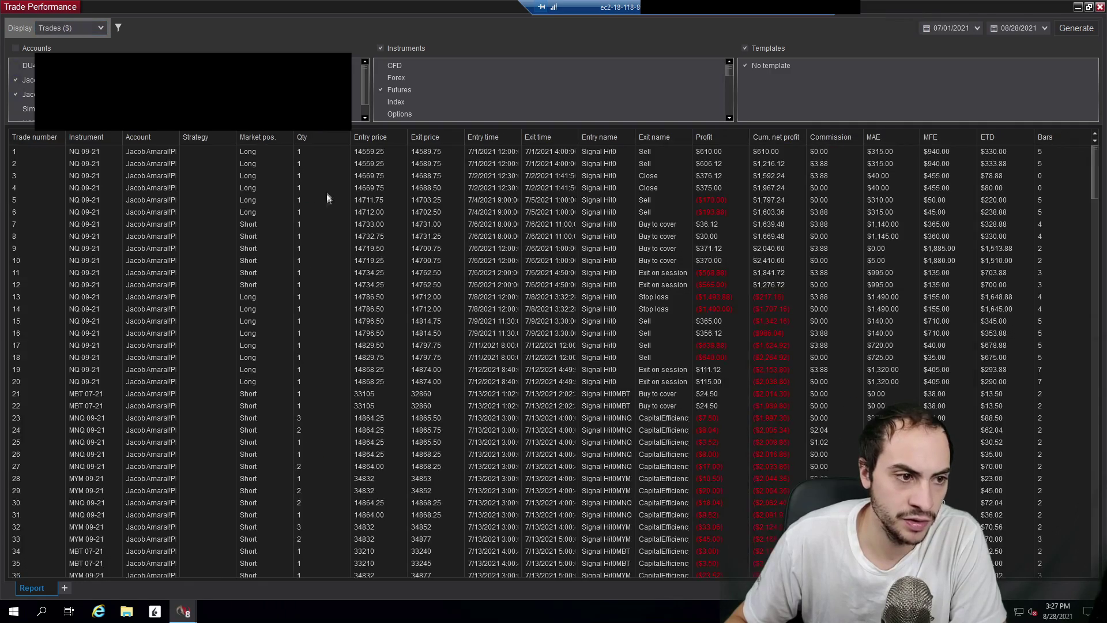
scroll(329, 199, "down", 15)
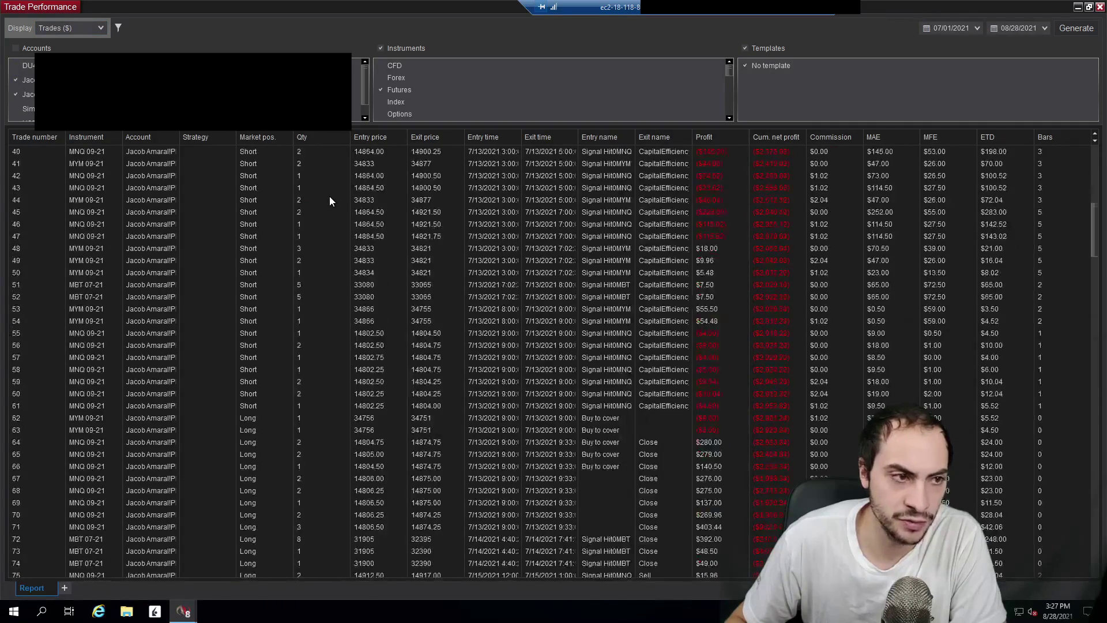
scroll(330, 199, "down", 16)
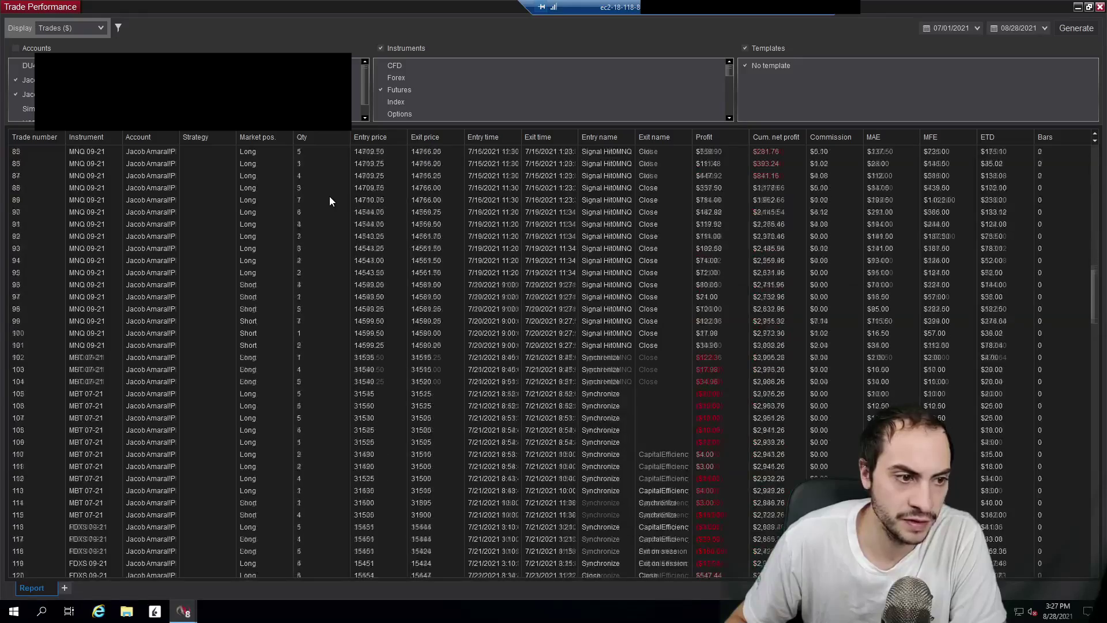
scroll(330, 201, "down", 20)
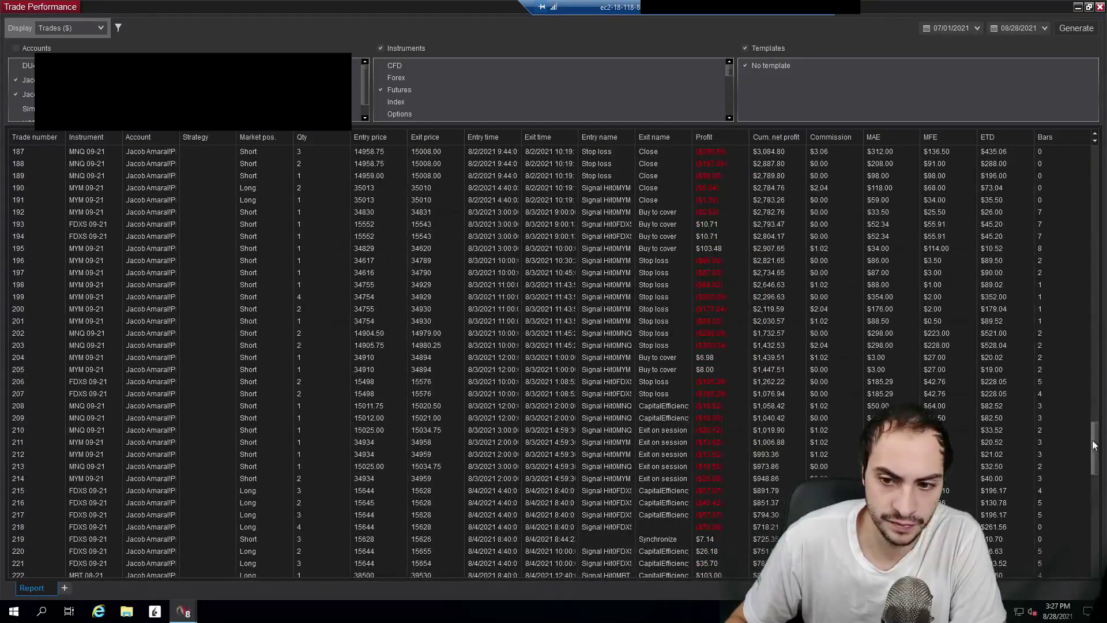
left_click_drag(1094, 447, 1066, 286)
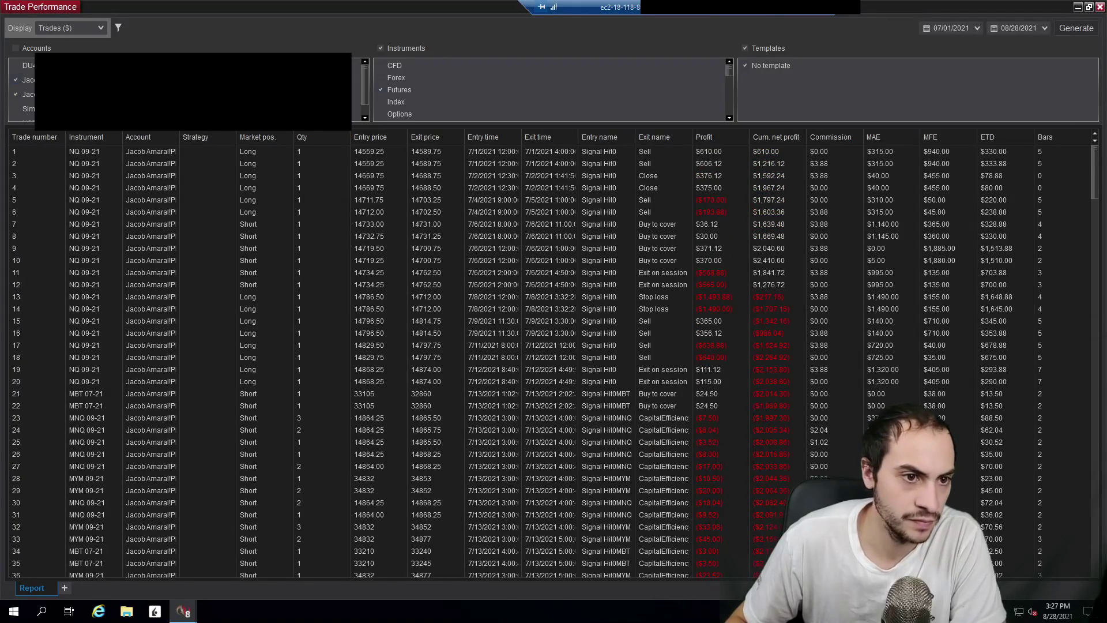
left_click(70, 28)
- Set the Display to Analysis ($) with a daily net profit breakdown for July–August 2021
left_click(62, 40)
left_click(75, 27)
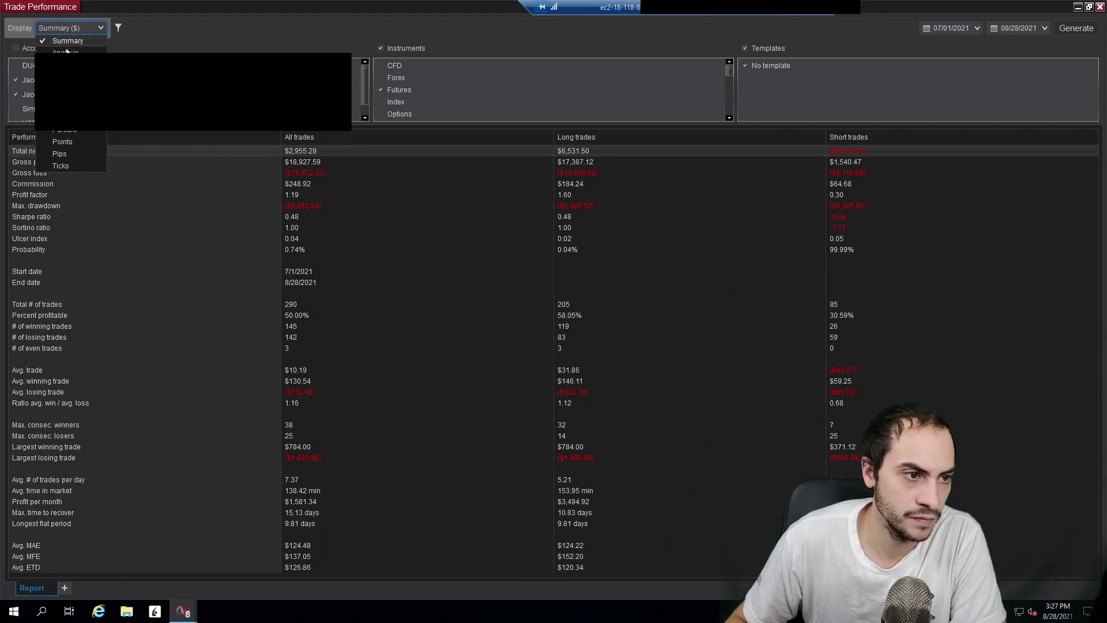
left_click(65, 52)
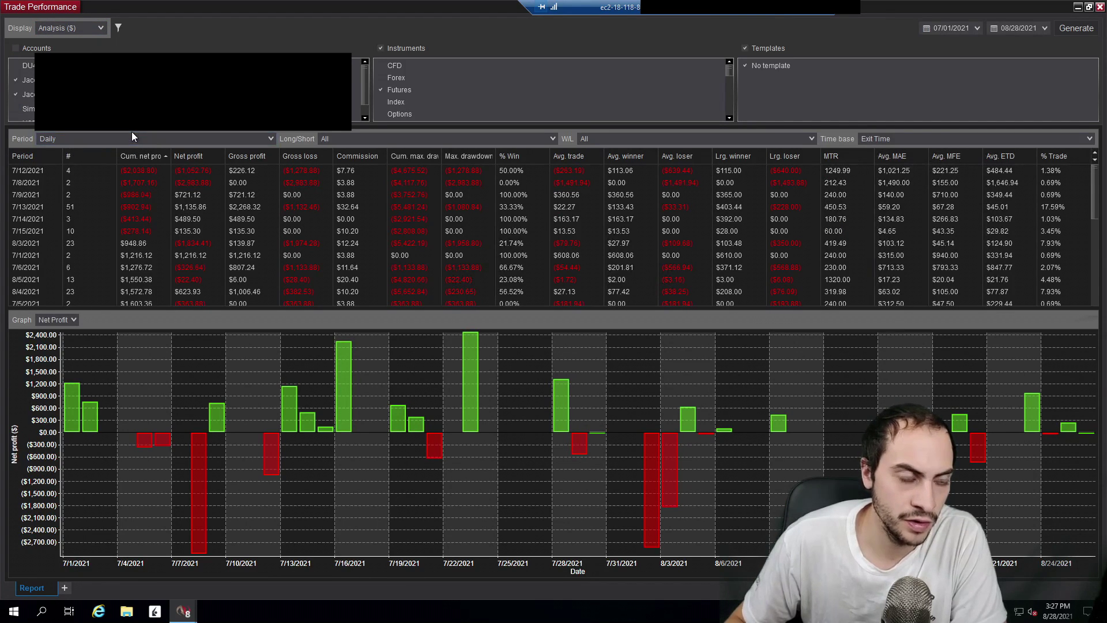
left_click(114, 143)
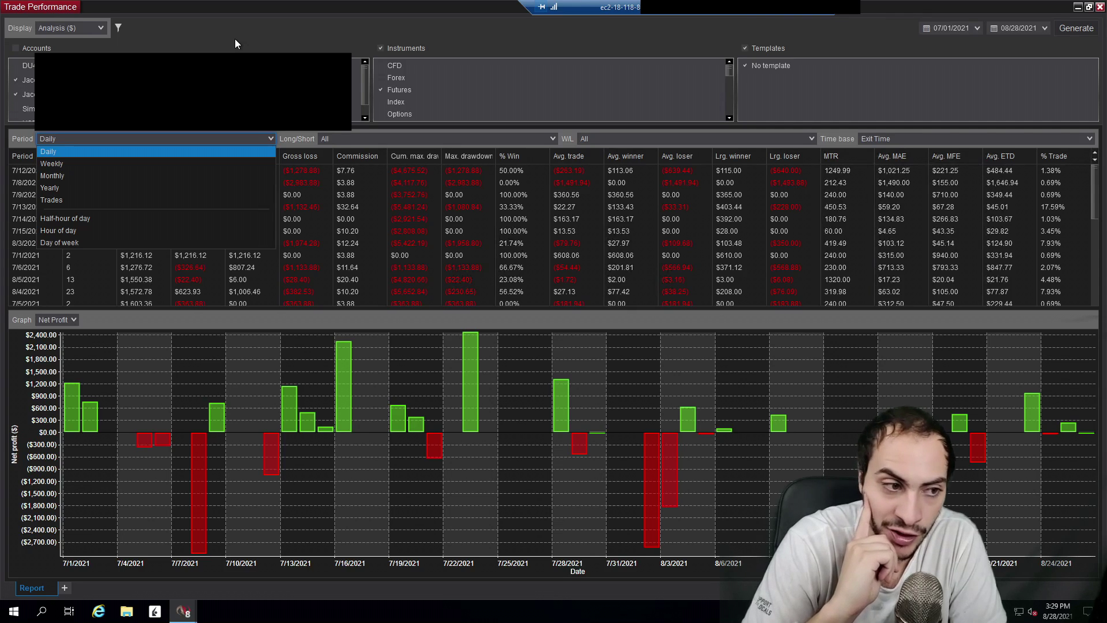
- Set Period to Monthly: July 2021 has 175 trades netting $5,616.25, August 115 trades
left_click(193, 8)
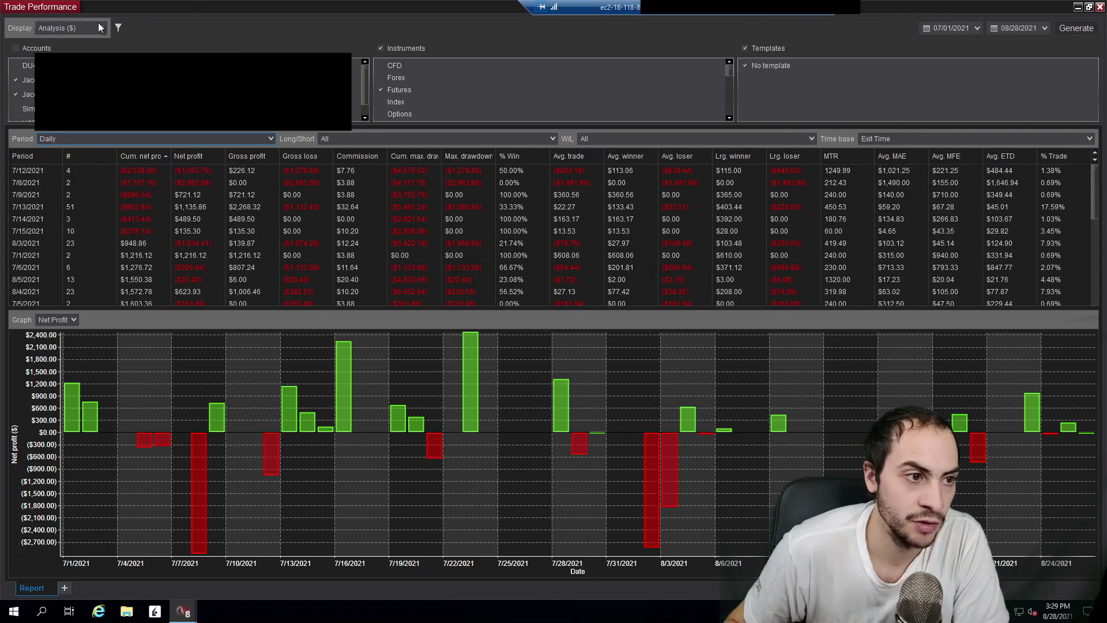
left_click(99, 28)
left_click(119, 40)
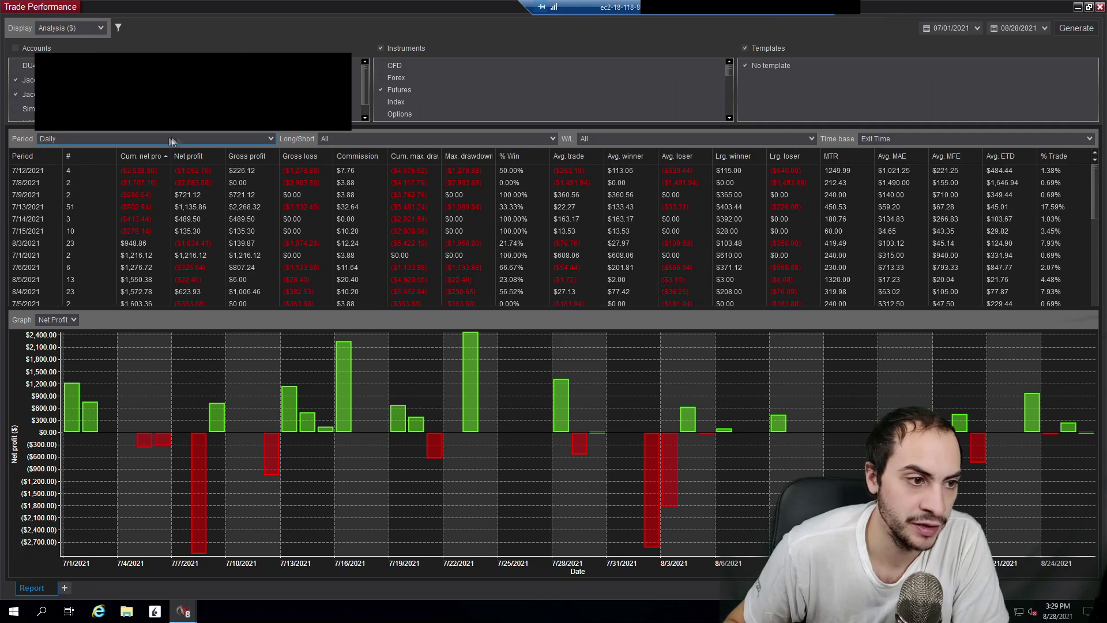
scroll(248, 193, "down", 5)
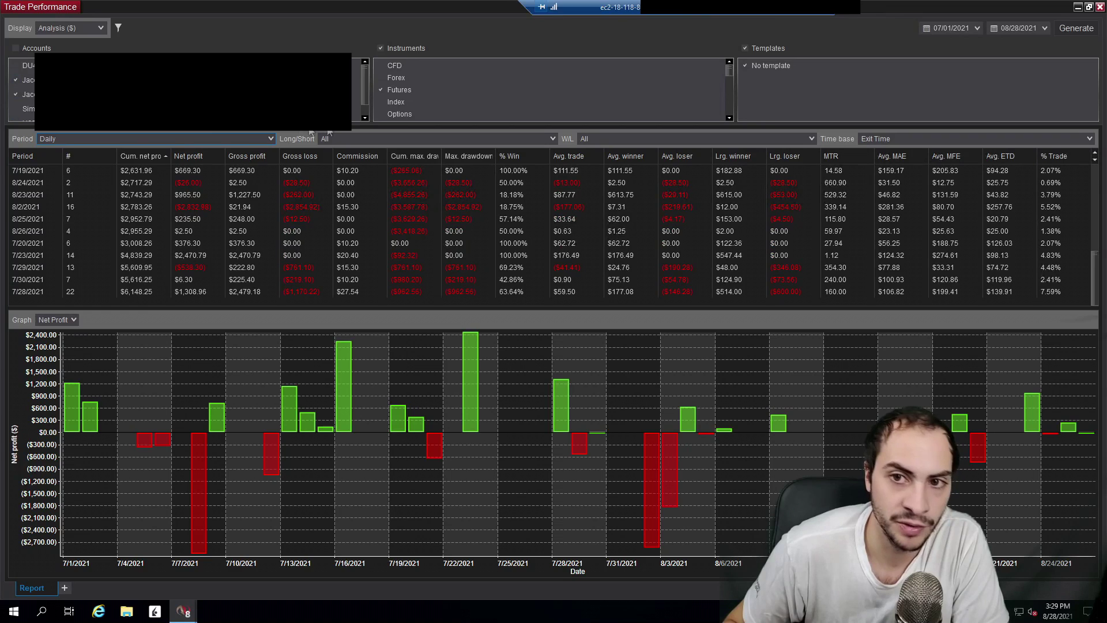
left_click(185, 138)
left_click(127, 181)
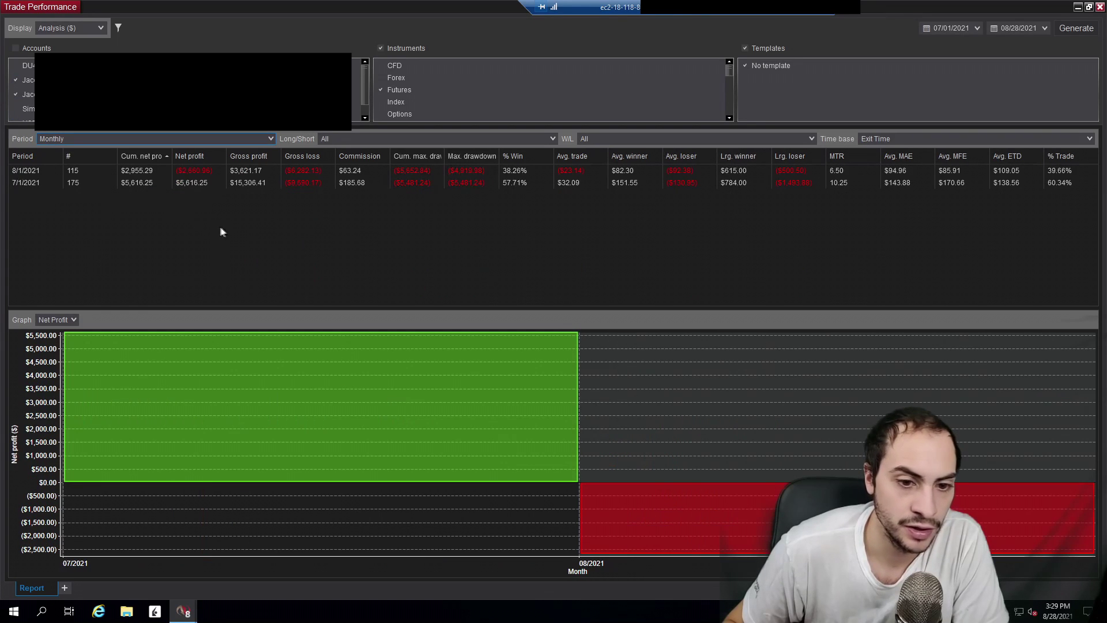
mouse_move(452, 448)
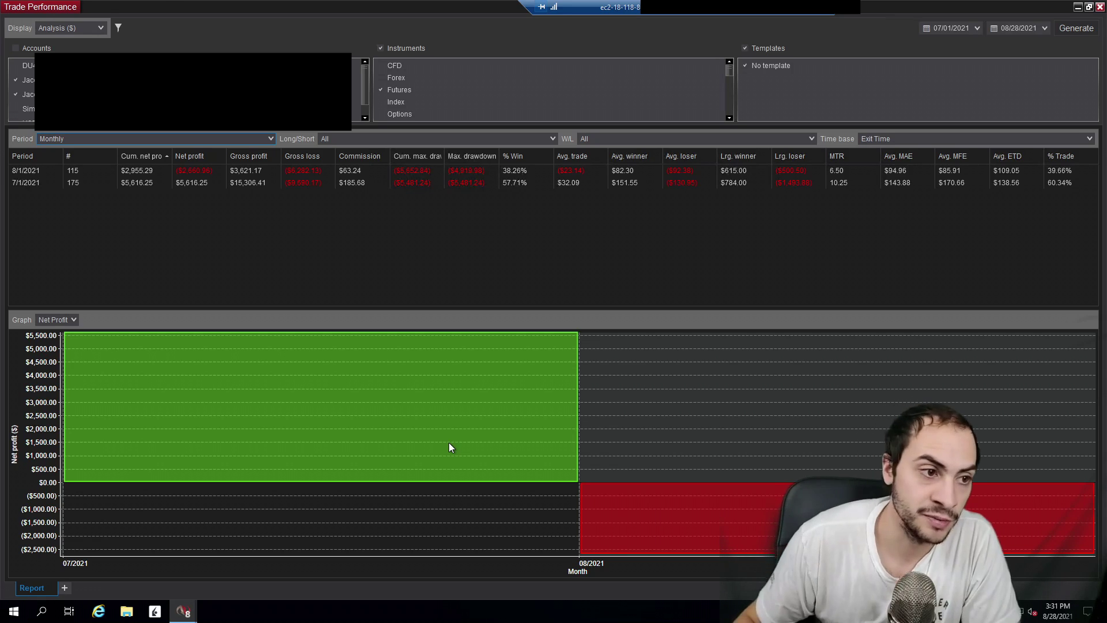
- Set the Display back to Summary ($), showing 290 trades and $2,955.29 total net profit
left_click(70, 28)
left_click(64, 41)
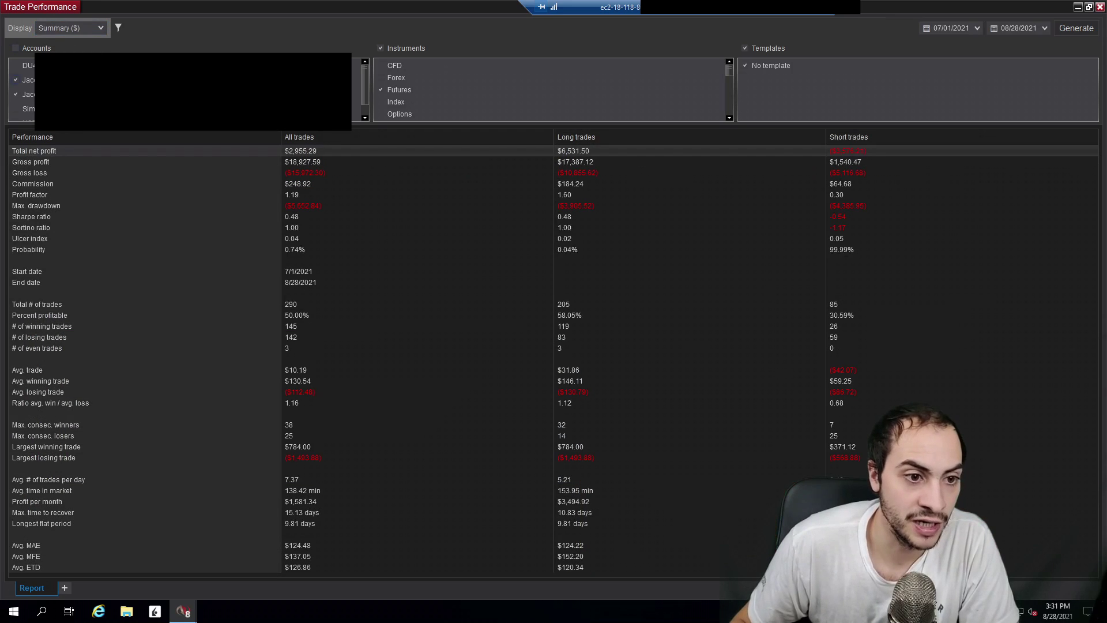